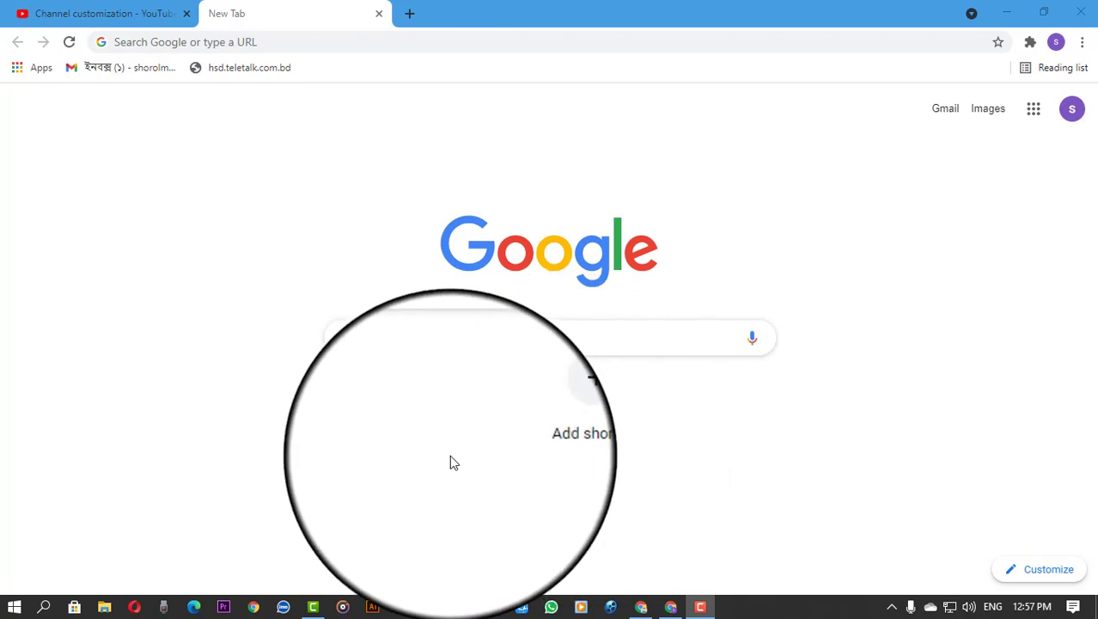
- Load the youtube.com home page in the browser tab that shows the channel customization page
{"action": "left_click", "coordinate": [89, 12]}
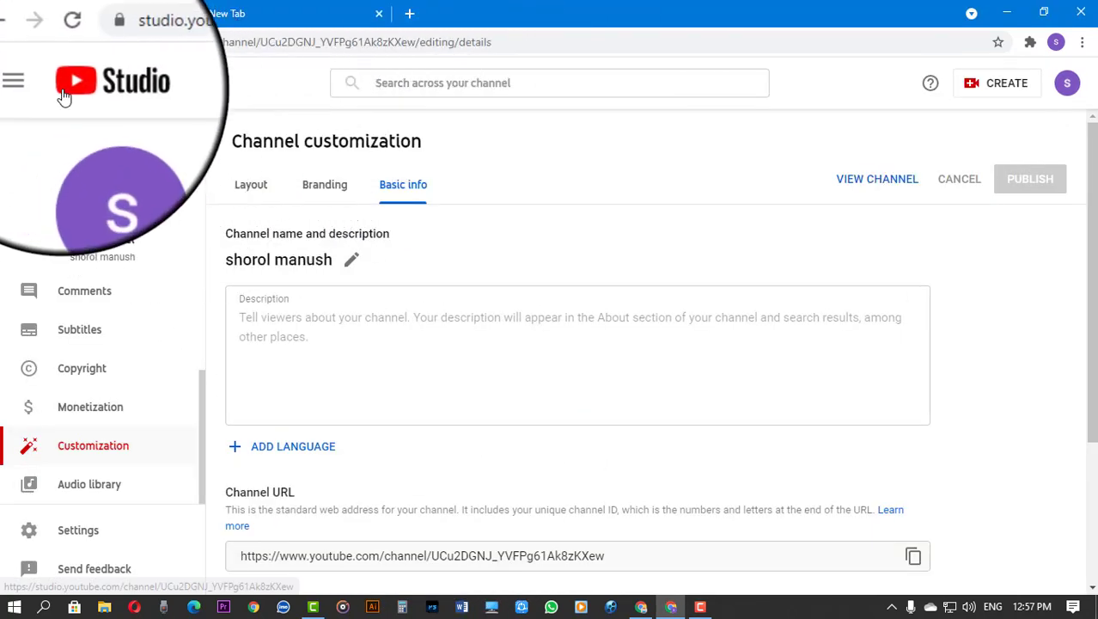
{"action": "left_click", "coordinate": [146, 43]}
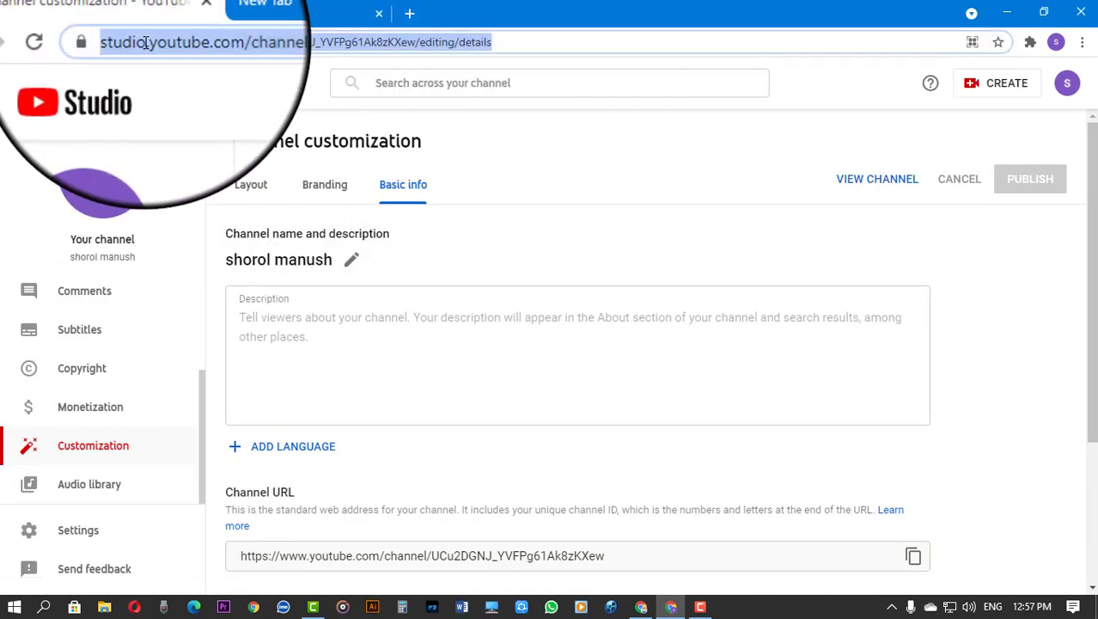
{"action": "type", "text": "y"}
{"action": "key", "text": "Return"}
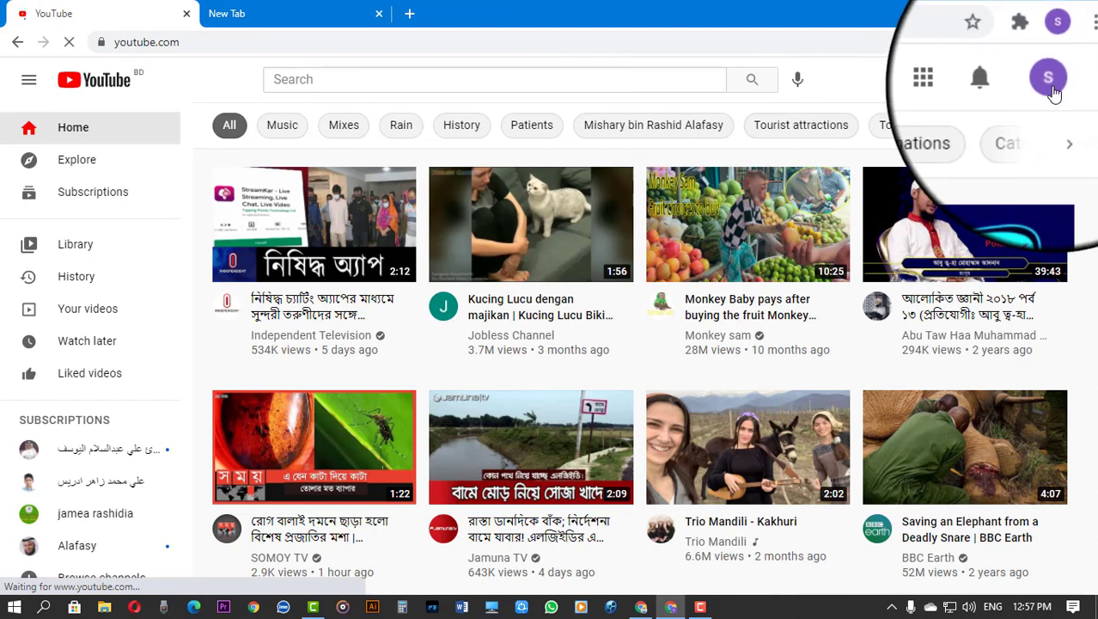
- Open YouTube Studio for the signed-in account
{"action": "left_click", "coordinate": [1044, 84]}
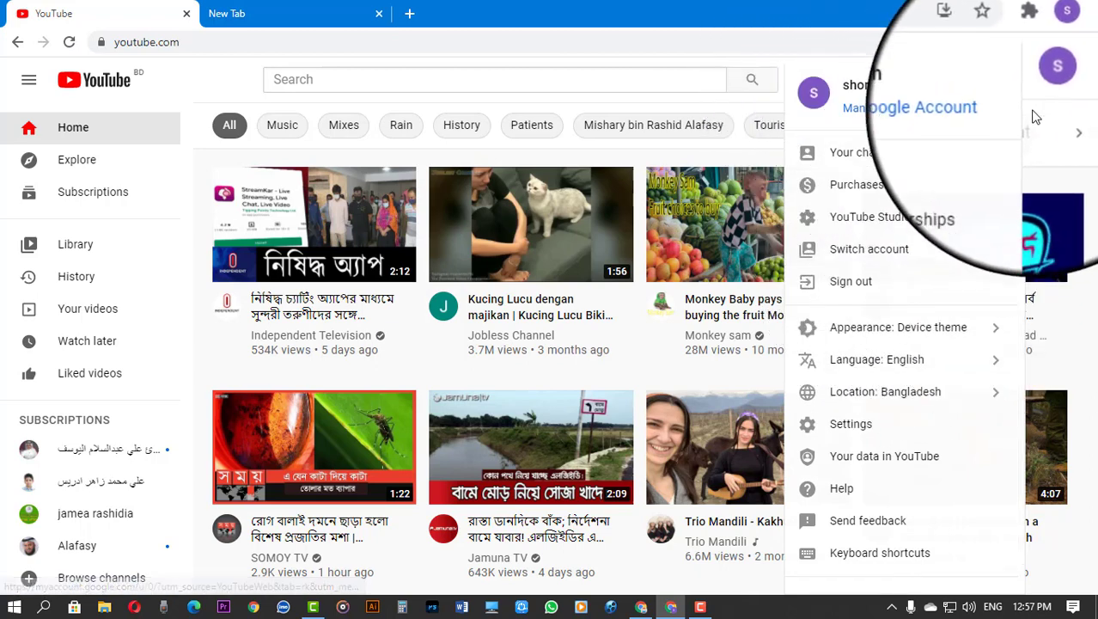
{"action": "left_click", "coordinate": [1051, 84]}
{"action": "left_click", "coordinate": [1049, 81]}
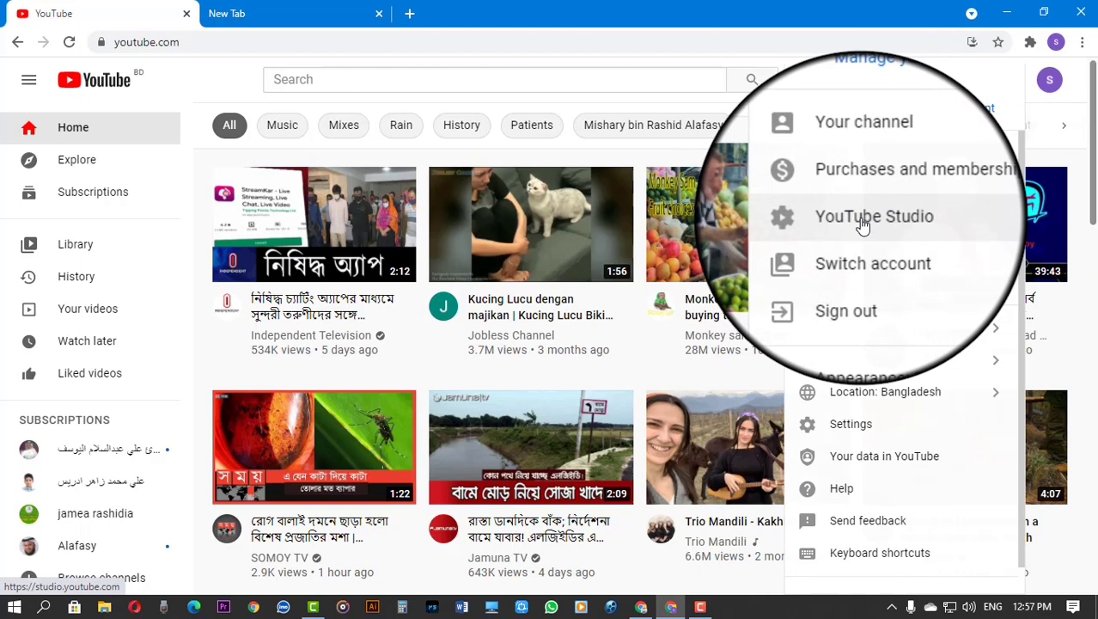
{"action": "left_click", "coordinate": [863, 225]}
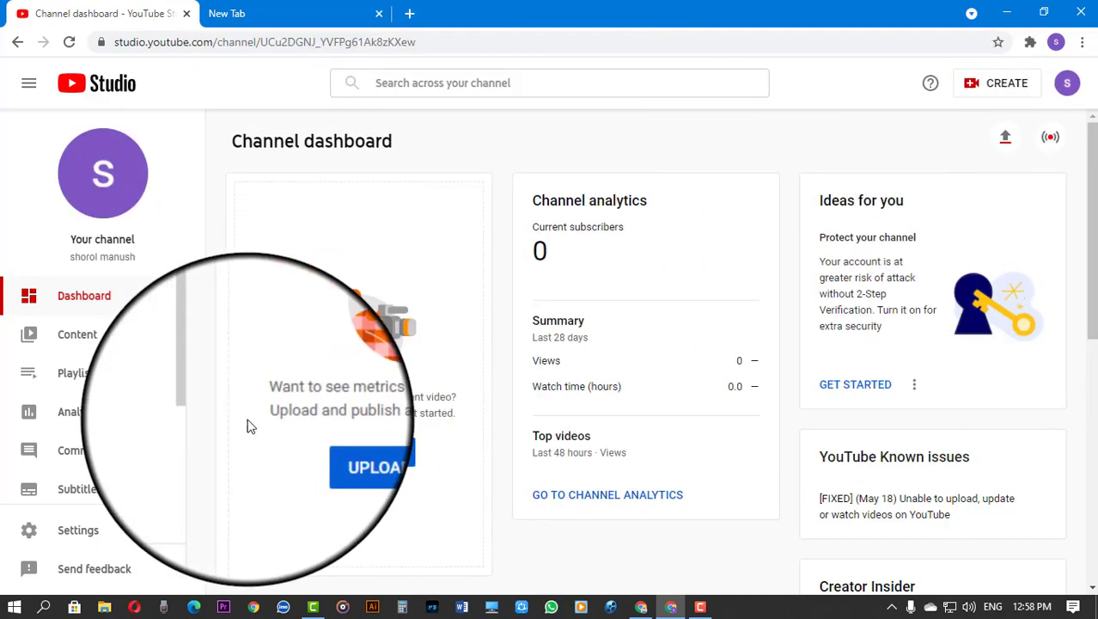
- In the channel's basic info settings, set the country of residence to Bangladesh
{"action": "left_click", "coordinate": [69, 535]}
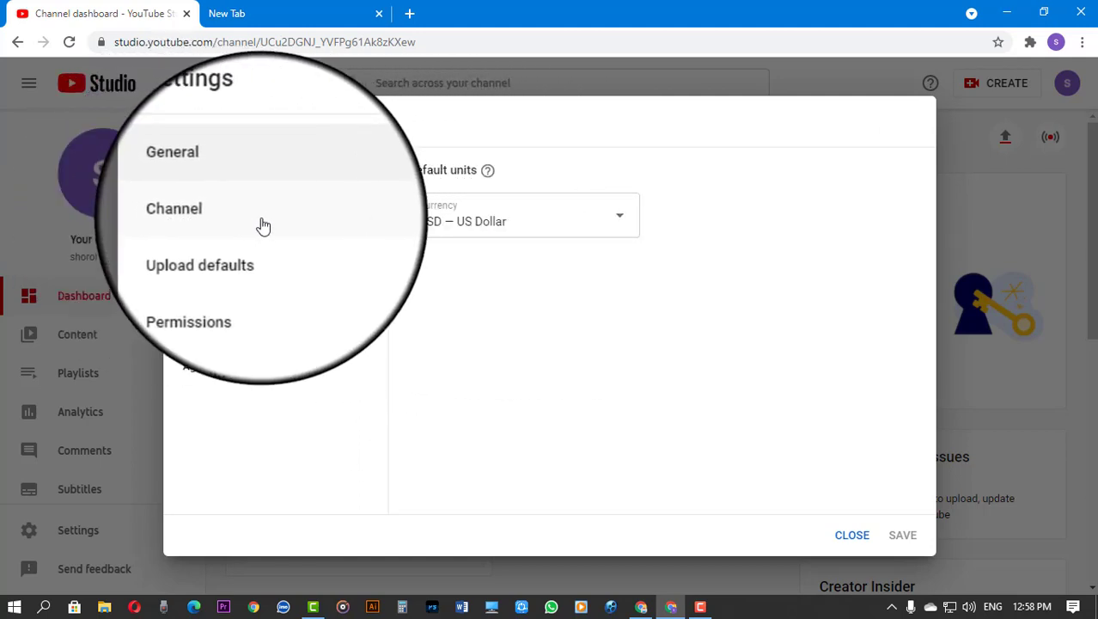
{"action": "left_click", "coordinate": [204, 219]}
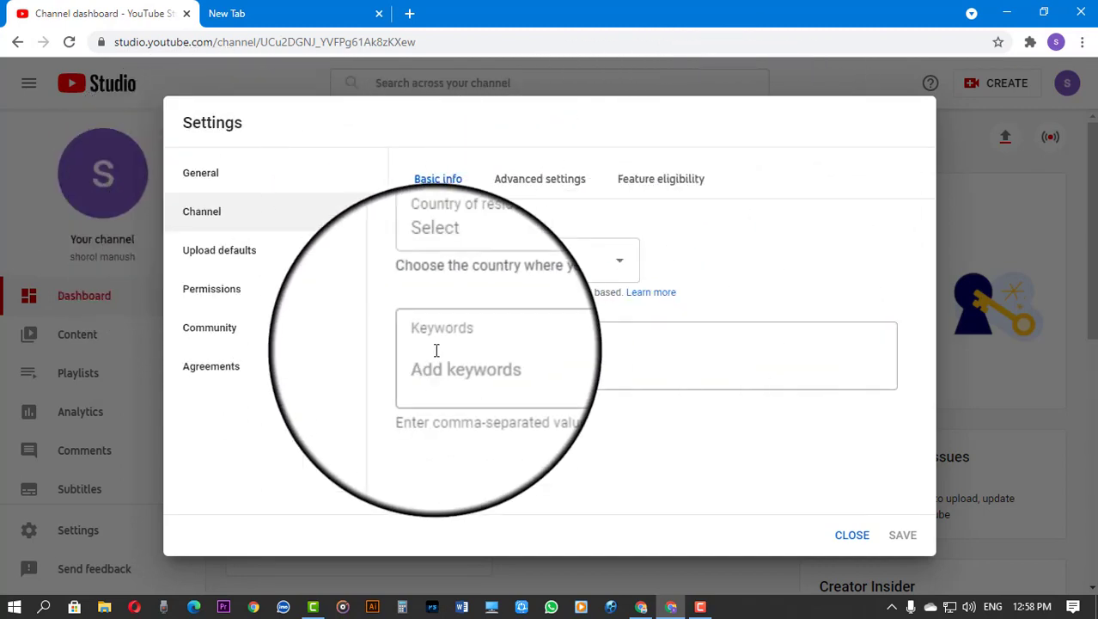
{"action": "left_click", "coordinate": [471, 269]}
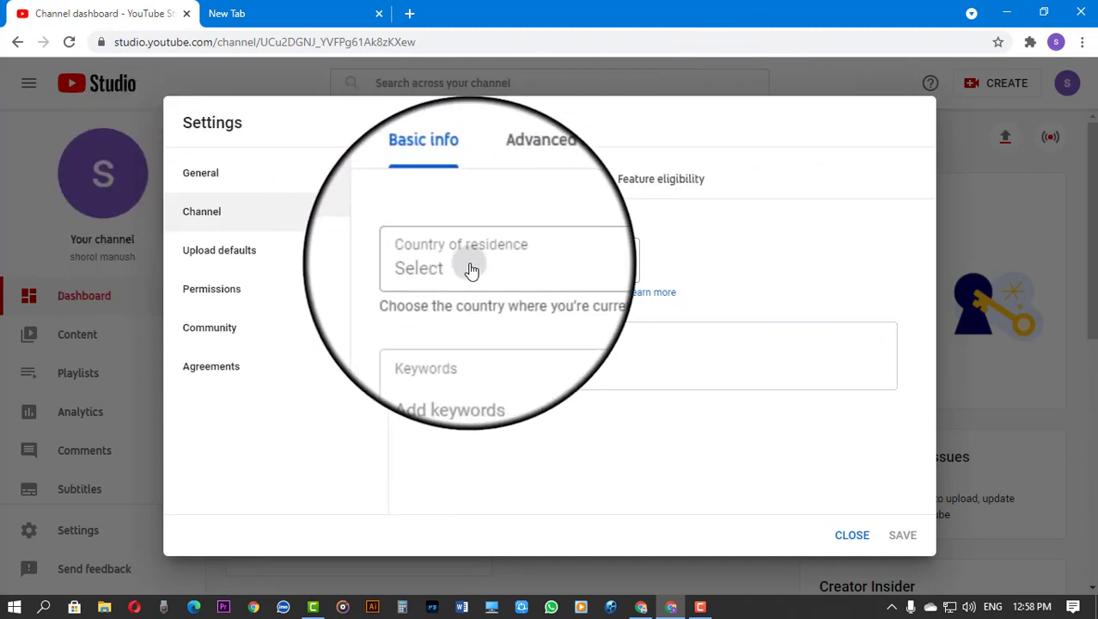
{"action": "scroll", "coordinate": [489, 422], "scroll_direction": "down", "scroll_amount": 10}
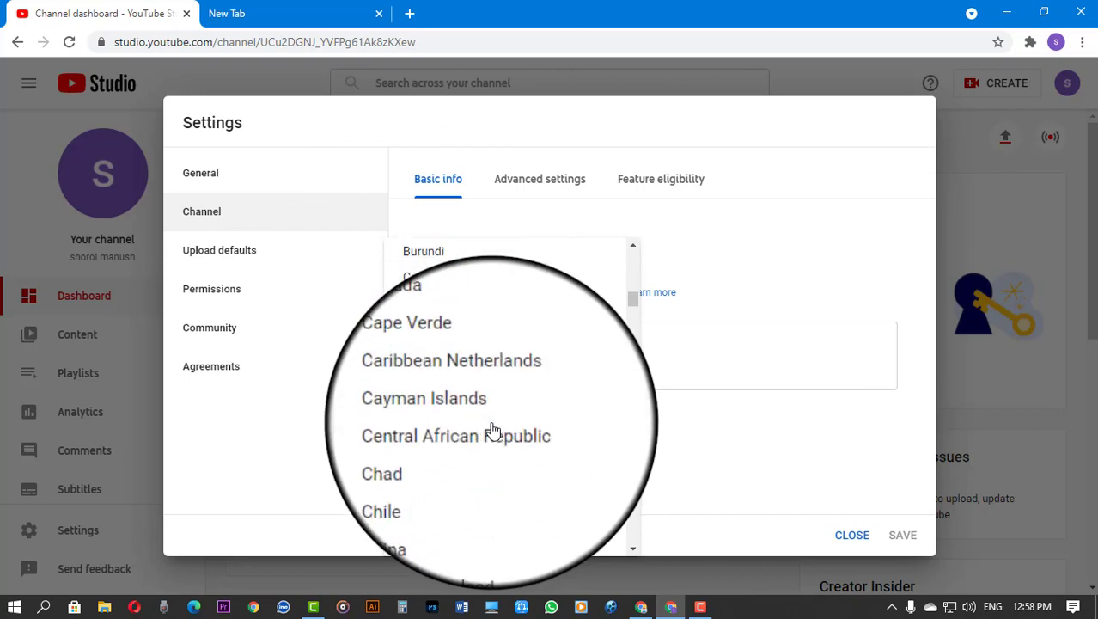
{"action": "scroll", "coordinate": [492, 429], "scroll_direction": "down", "scroll_amount": 15}
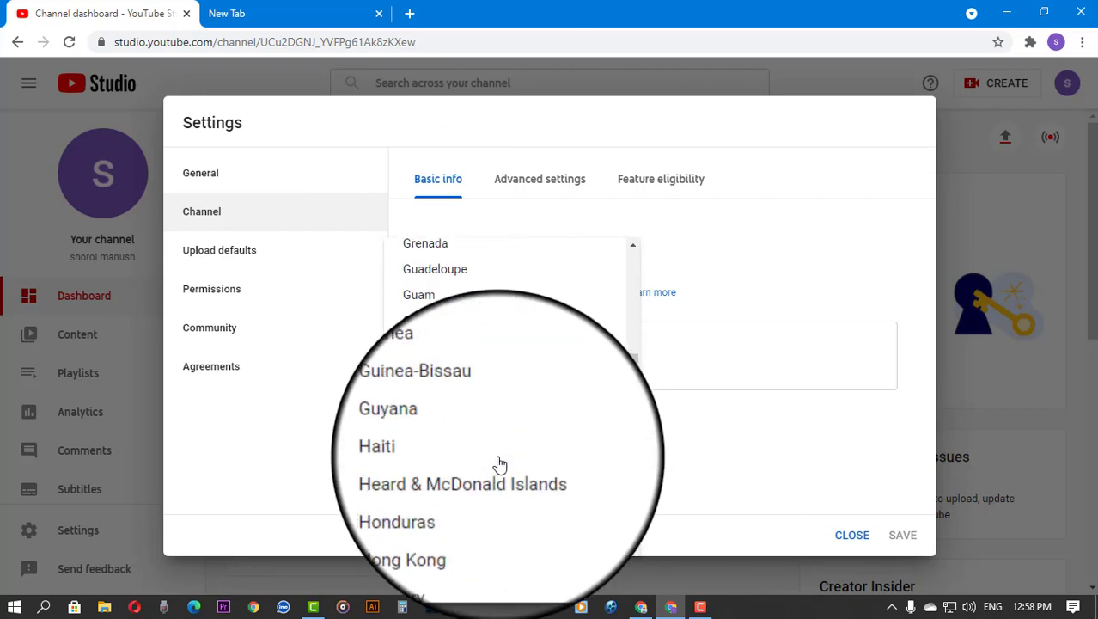
{"action": "scroll", "coordinate": [501, 464], "scroll_direction": "down", "scroll_amount": 2}
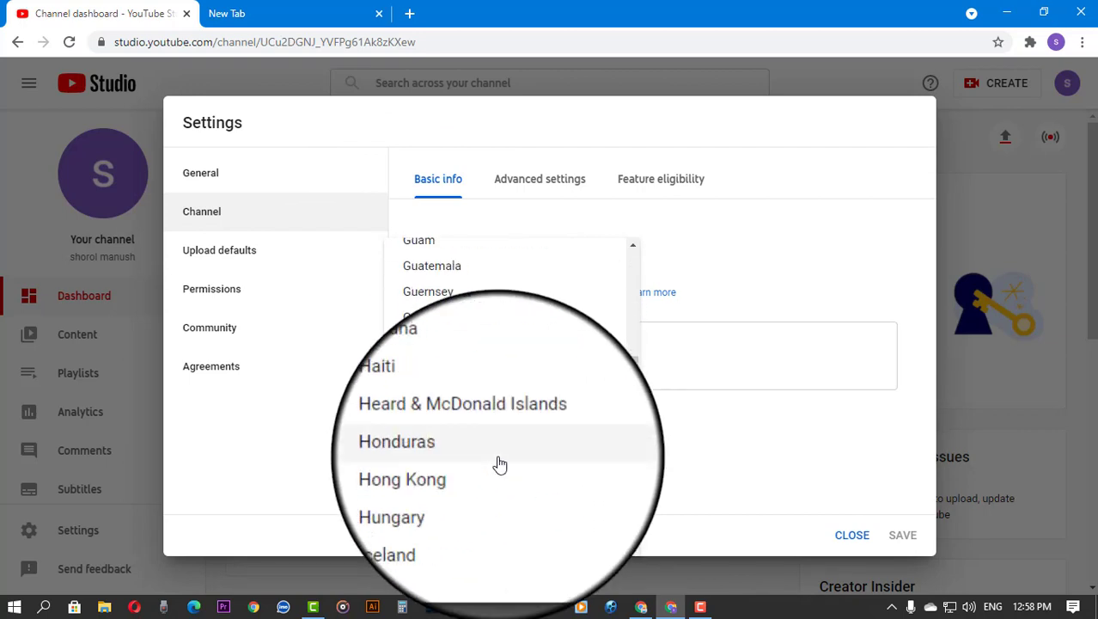
{"action": "scroll", "coordinate": [500, 464], "scroll_direction": "up", "scroll_amount": 15}
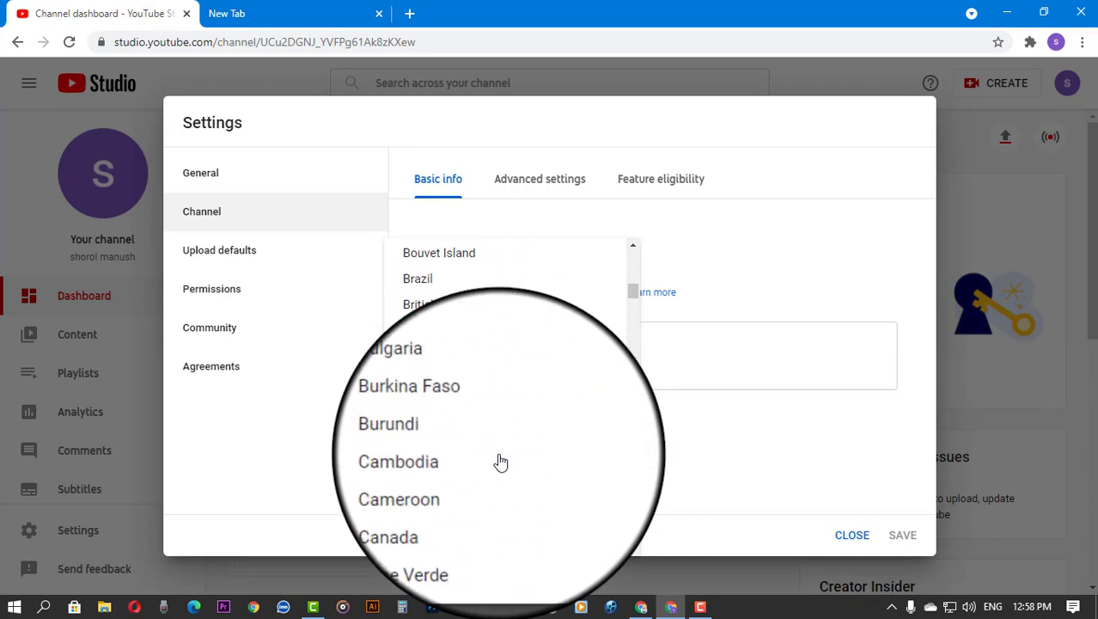
{"action": "scroll", "coordinate": [500, 464], "scroll_direction": "down", "scroll_amount": 2}
{"action": "scroll", "coordinate": [500, 464], "scroll_direction": "up", "scroll_amount": 4}
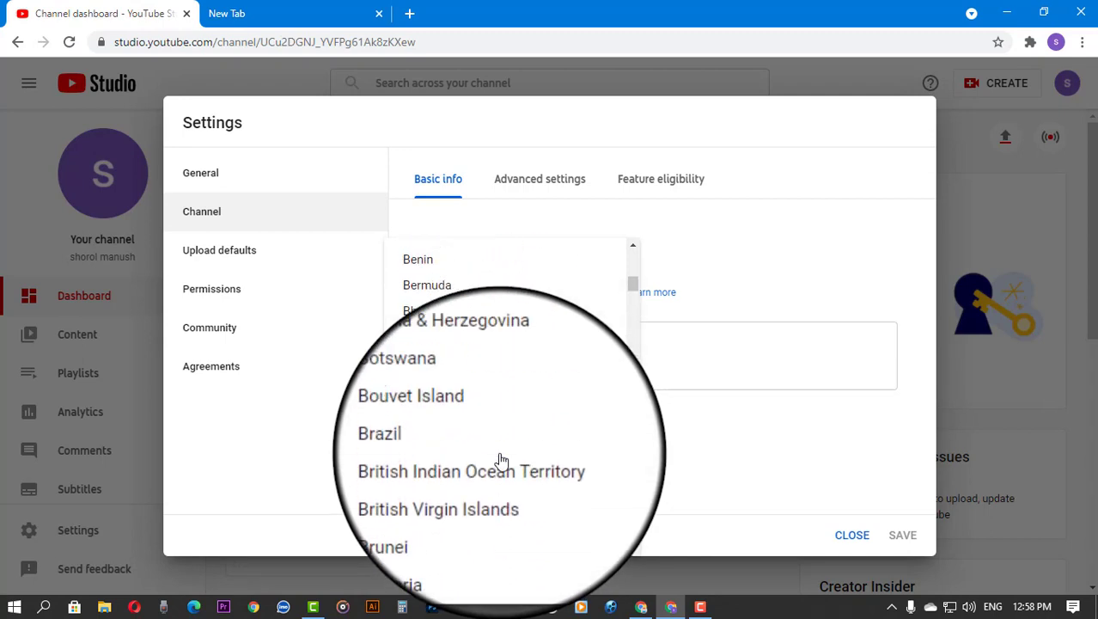
{"action": "scroll", "coordinate": [502, 461], "scroll_direction": "up", "scroll_amount": 3}
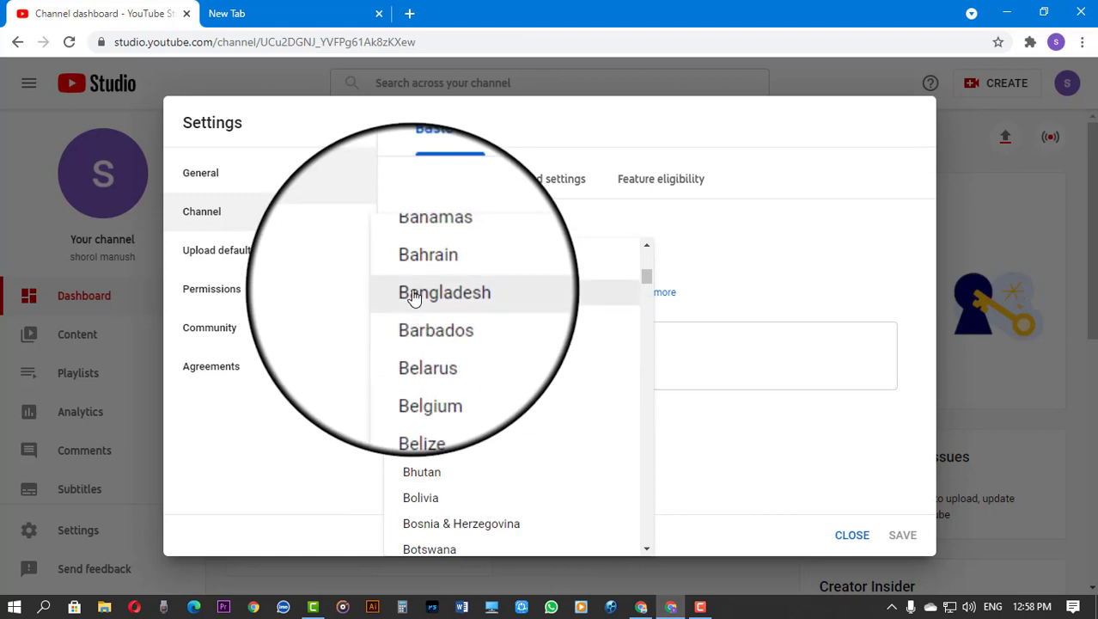
{"action": "left_click", "coordinate": [415, 296]}
- Add the channel keywords "vlog", "bangla vlog", "funny" and "business idea", and remove "business idea" again
{"action": "left_click", "coordinate": [499, 366]}
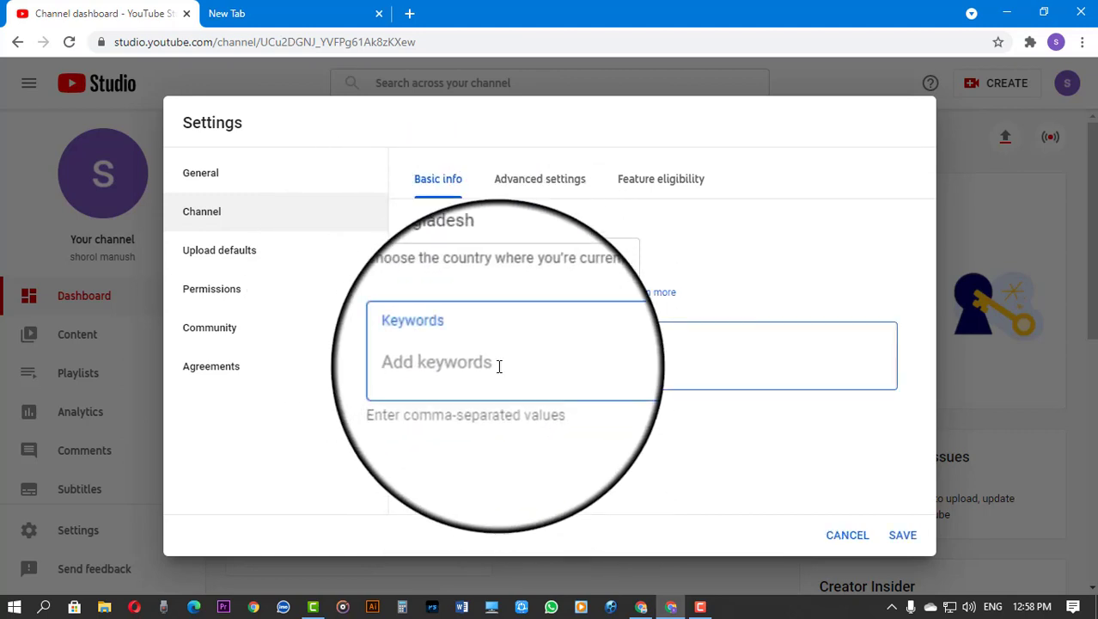
{"action": "type", "text": "v"}
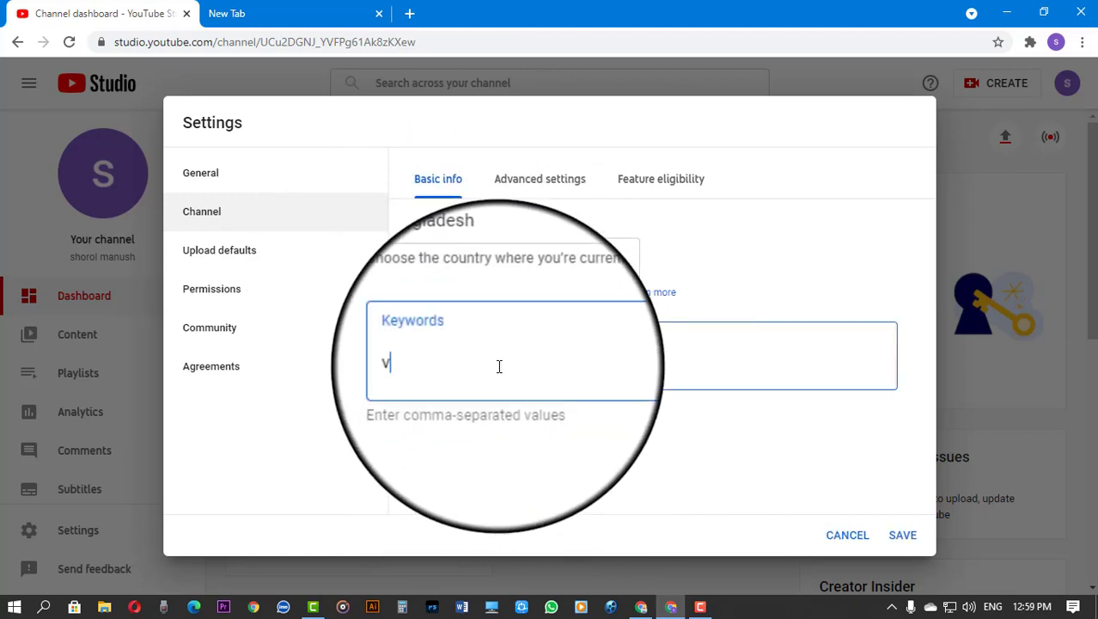
{"action": "type", "text": "log,"}
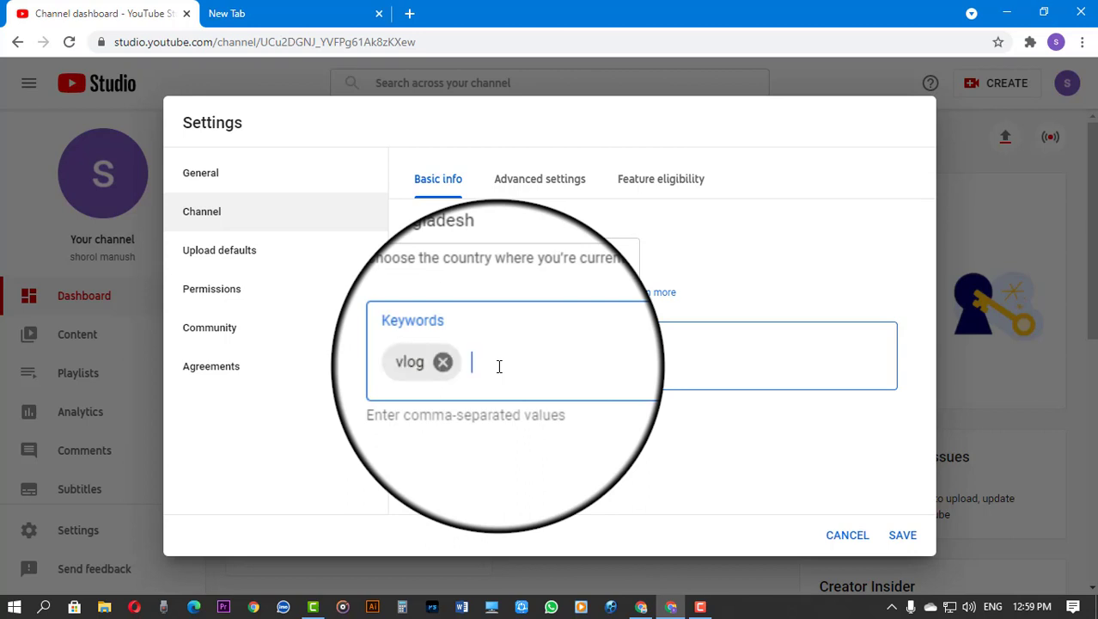
{"action": "type", "text": "bangla vlog,"}
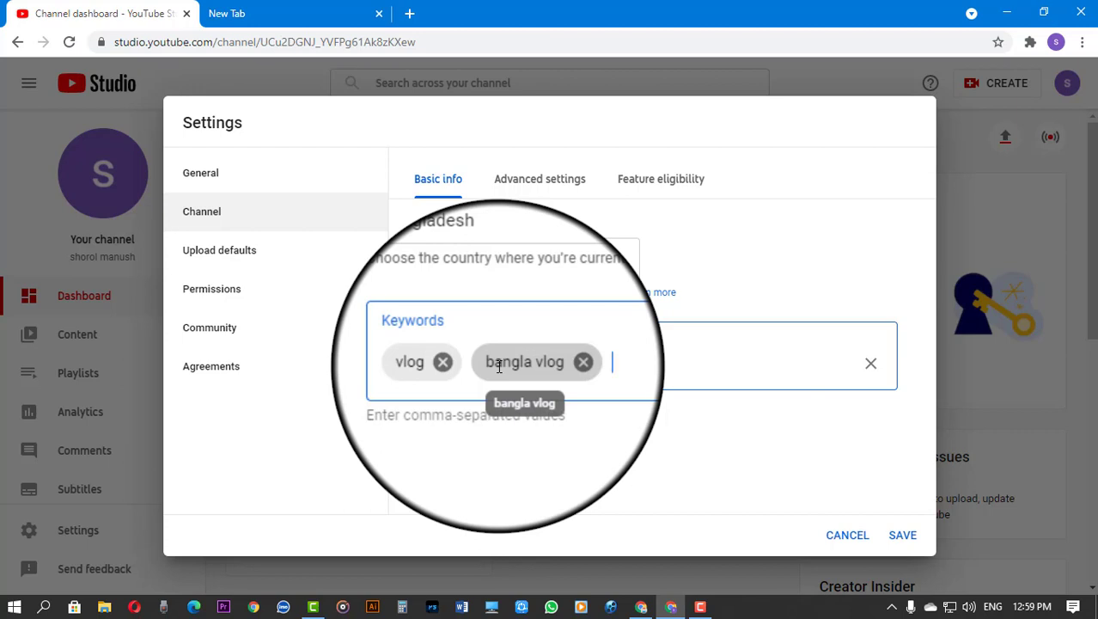
{"action": "type", "text": "business idea"}
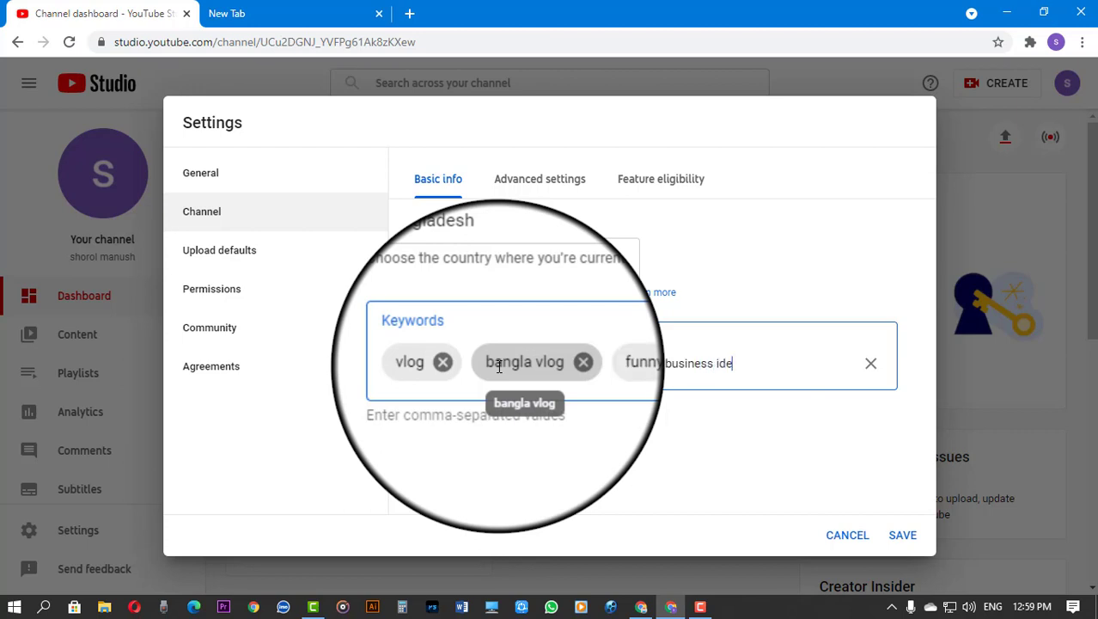
{"action": "key", "text": "Return"}
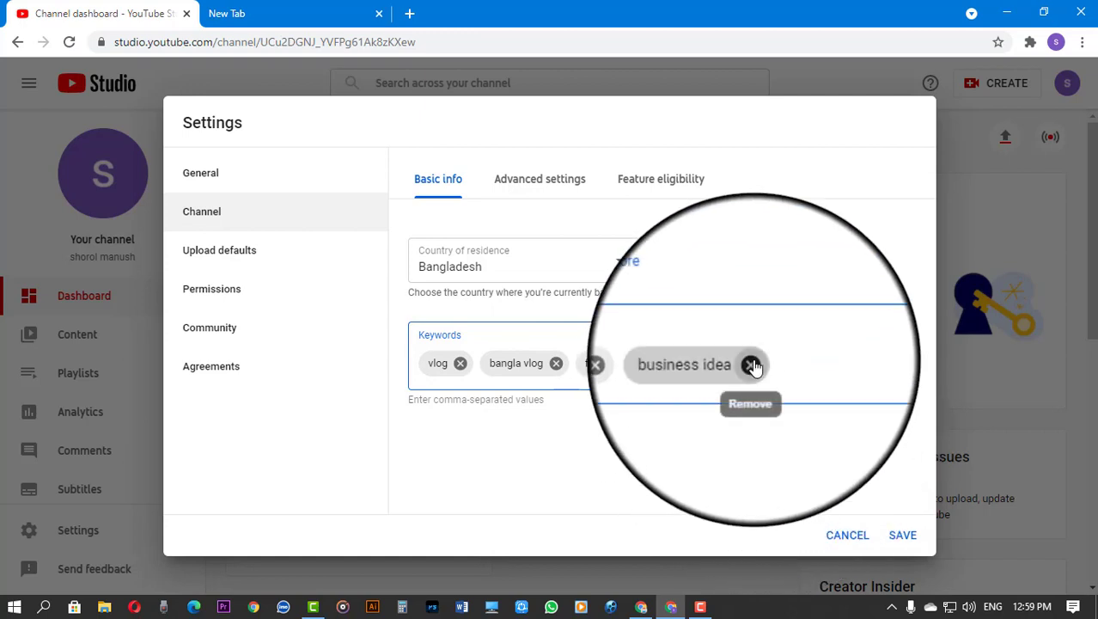
{"action": "left_click", "coordinate": [755, 366]}
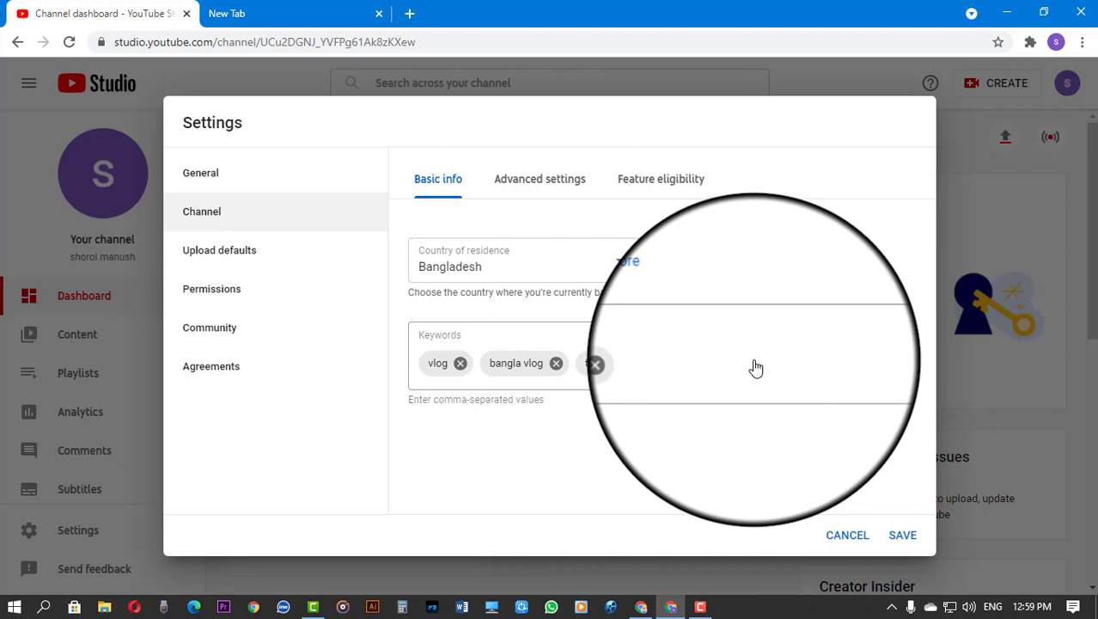
- In the channel's advanced settings, set the audience to "No, set this channel as not made for kids"
{"action": "left_click", "coordinate": [541, 182]}
{"action": "scroll", "coordinate": [732, 348], "scroll_direction": "down", "scroll_amount": 10}
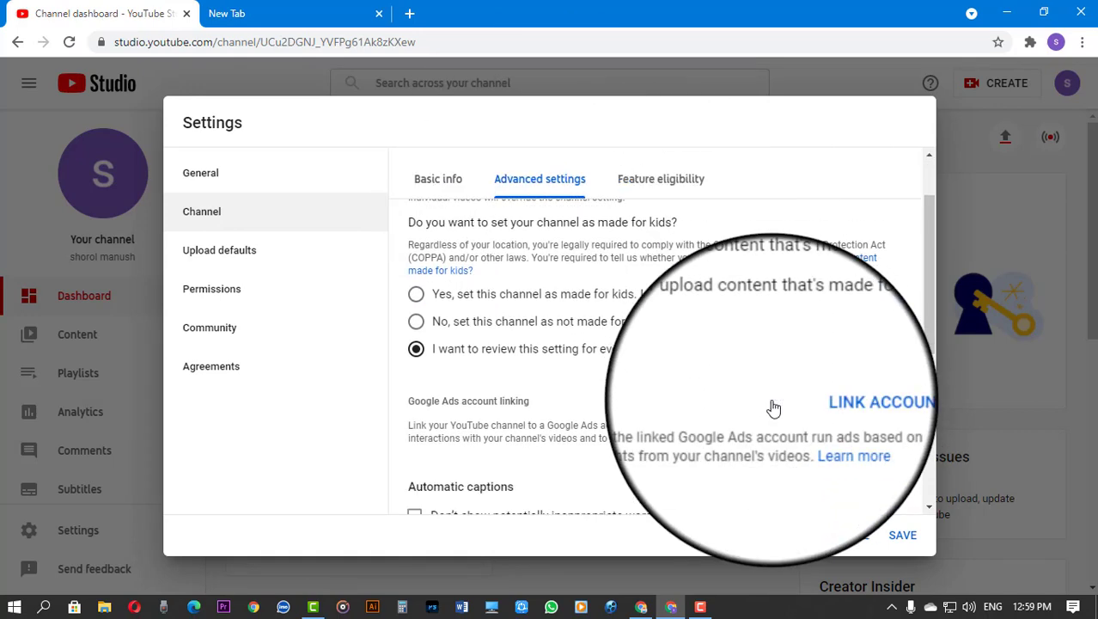
{"action": "scroll", "coordinate": [772, 408], "scroll_direction": "up", "scroll_amount": 10}
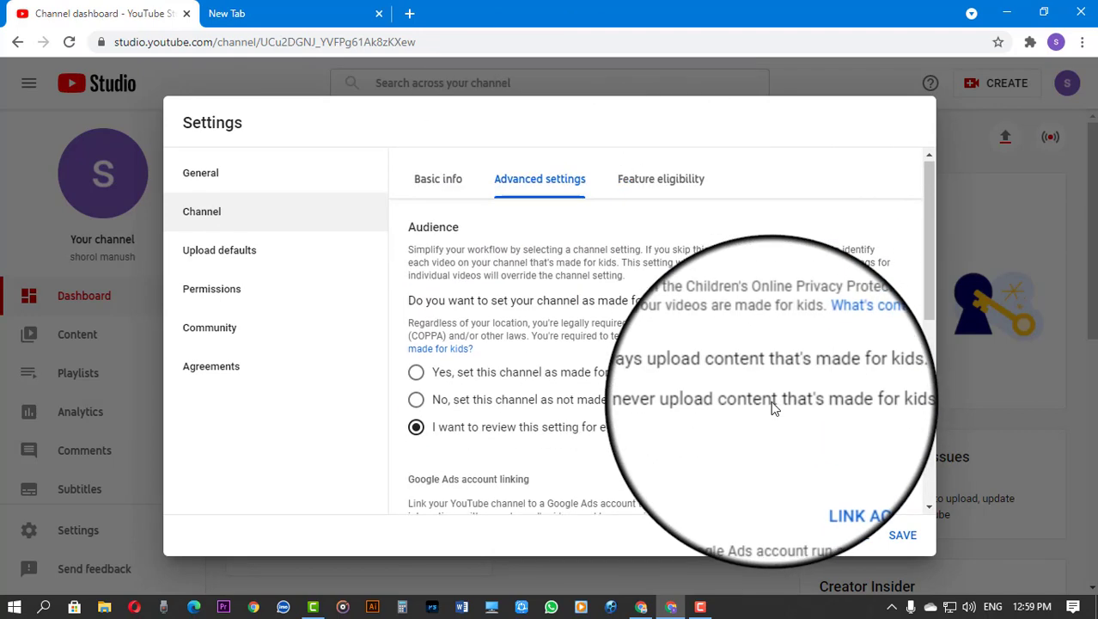
{"action": "left_click", "coordinate": [418, 404]}
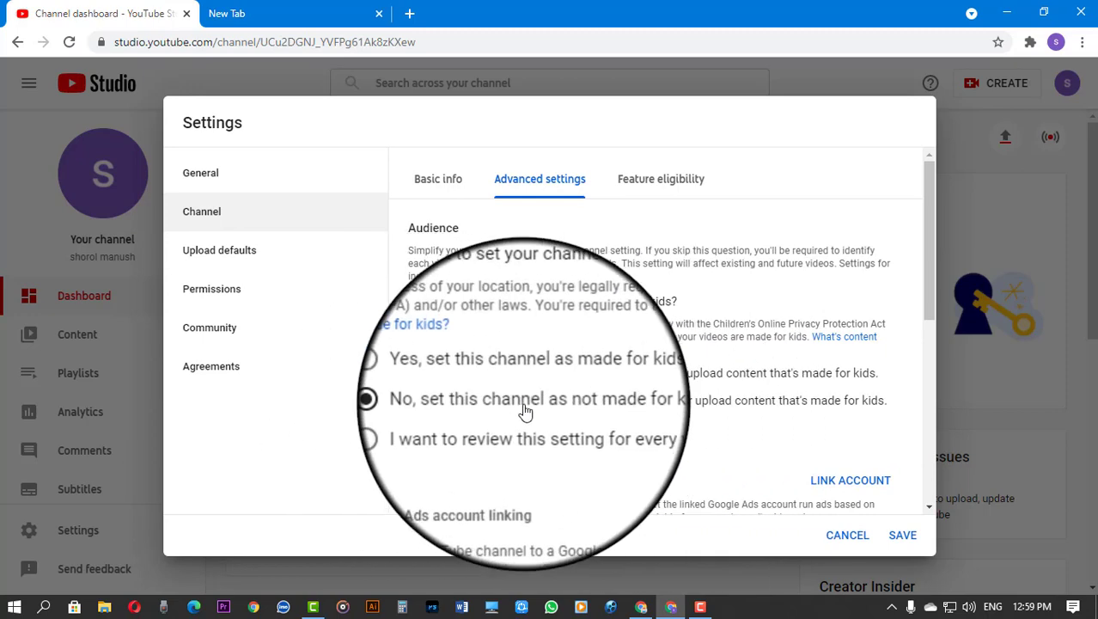
{"action": "scroll", "coordinate": [602, 356], "scroll_direction": "down", "scroll_amount": 1}
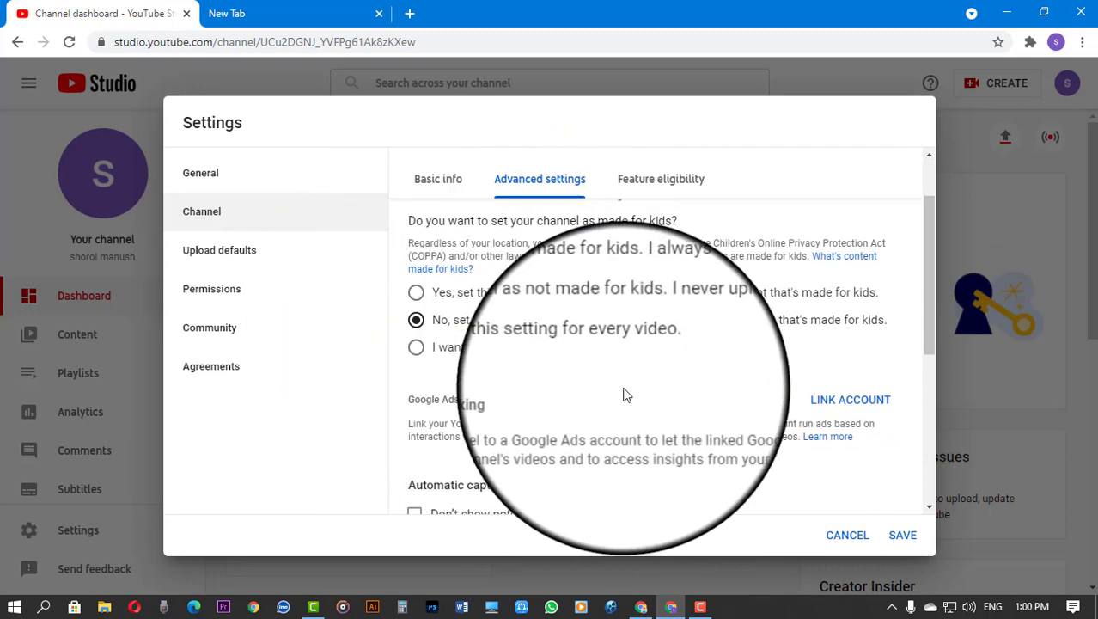
{"action": "scroll", "coordinate": [627, 392], "scroll_direction": "down", "scroll_amount": 1}
{"action": "scroll", "coordinate": [602, 382], "scroll_direction": "up", "scroll_amount": 1}
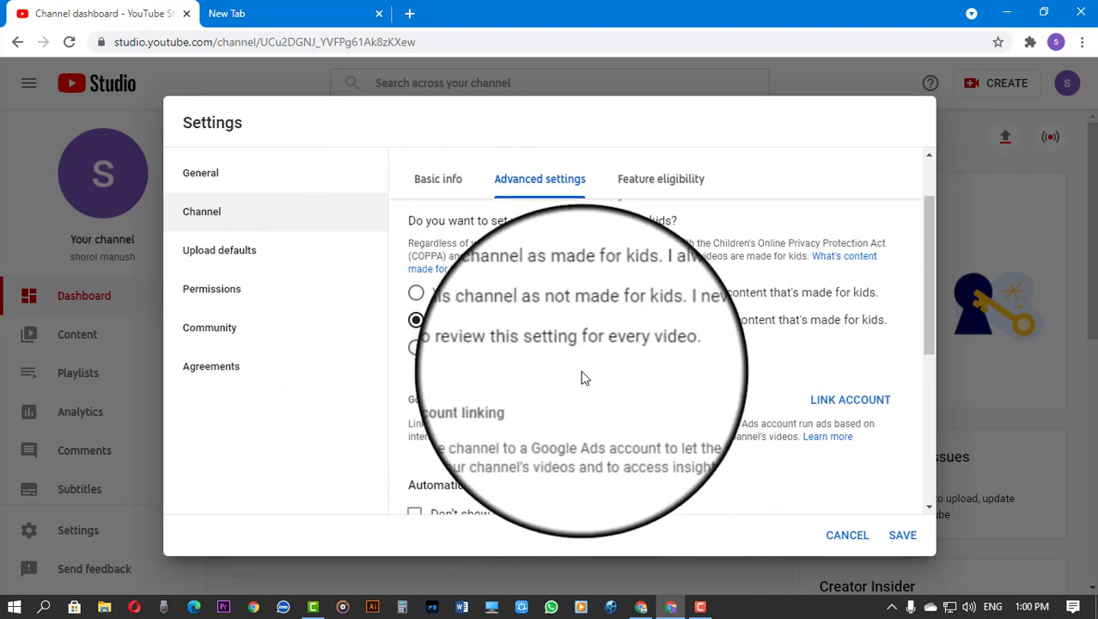
{"action": "left_click", "coordinate": [414, 351]}
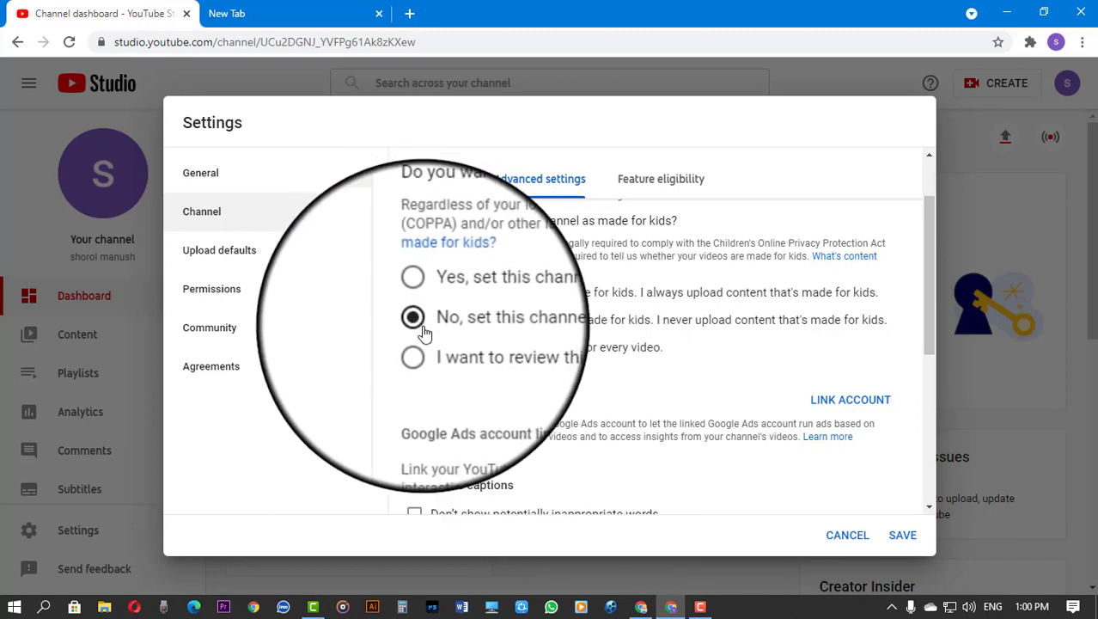
- Enable "Don't show potentially inappropriate words" for the channel's automatic captions
{"action": "scroll", "coordinate": [535, 412], "scroll_direction": "down", "scroll_amount": 1}
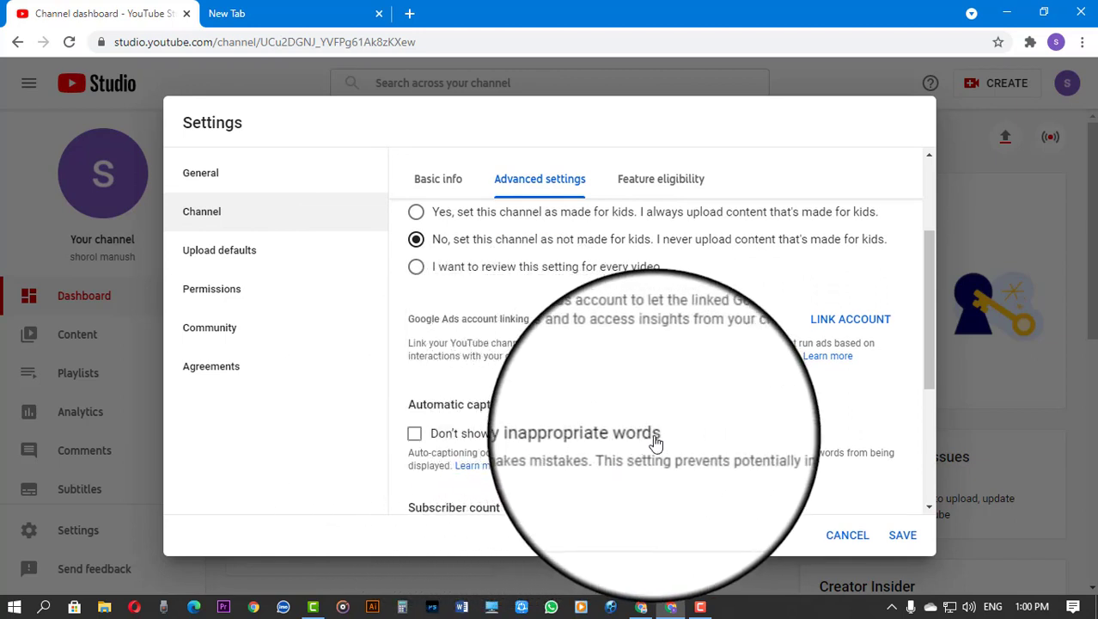
{"action": "scroll", "coordinate": [559, 404], "scroll_direction": "down", "scroll_amount": 1}
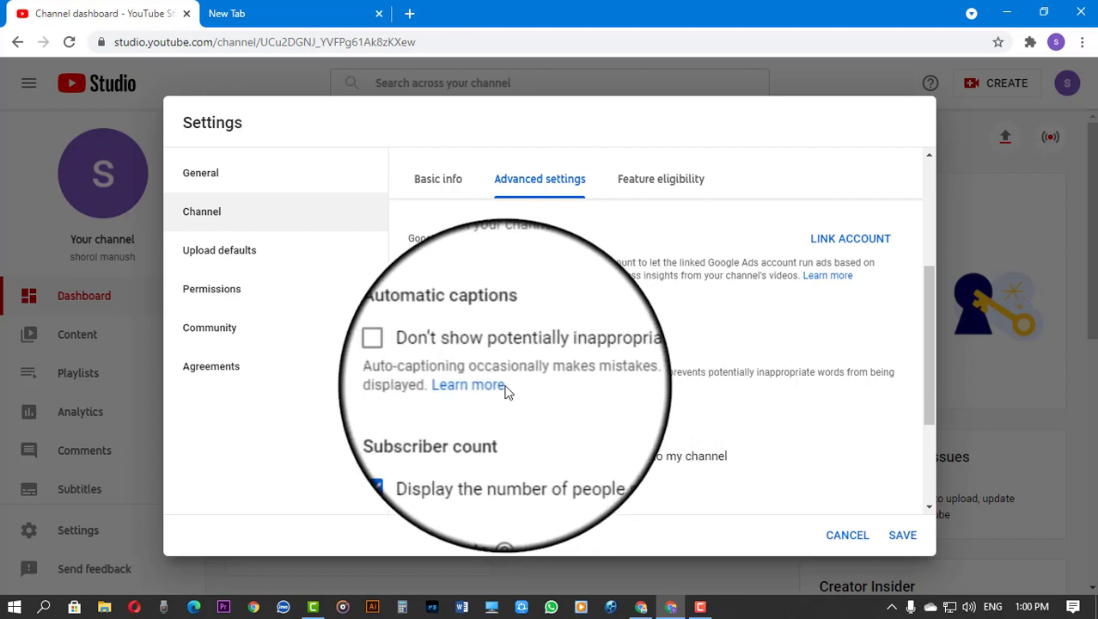
{"action": "left_click", "coordinate": [414, 353]}
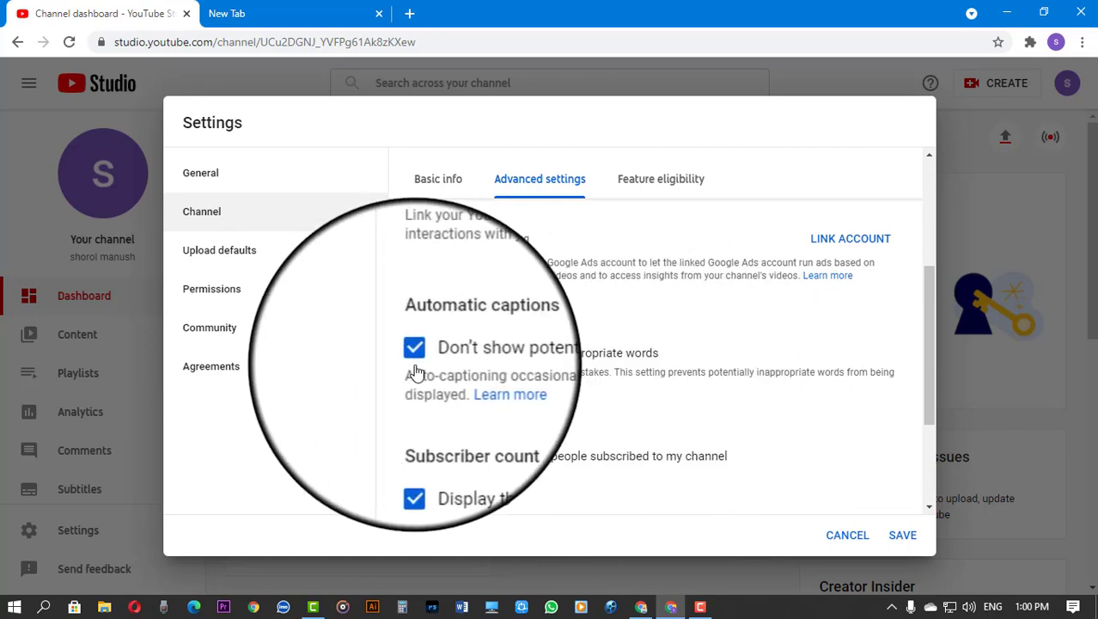
- Review the subscriber count and advertisement options, and open the channel's feature eligibility overview
{"action": "scroll", "coordinate": [516, 395], "scroll_direction": "down", "scroll_amount": 2}
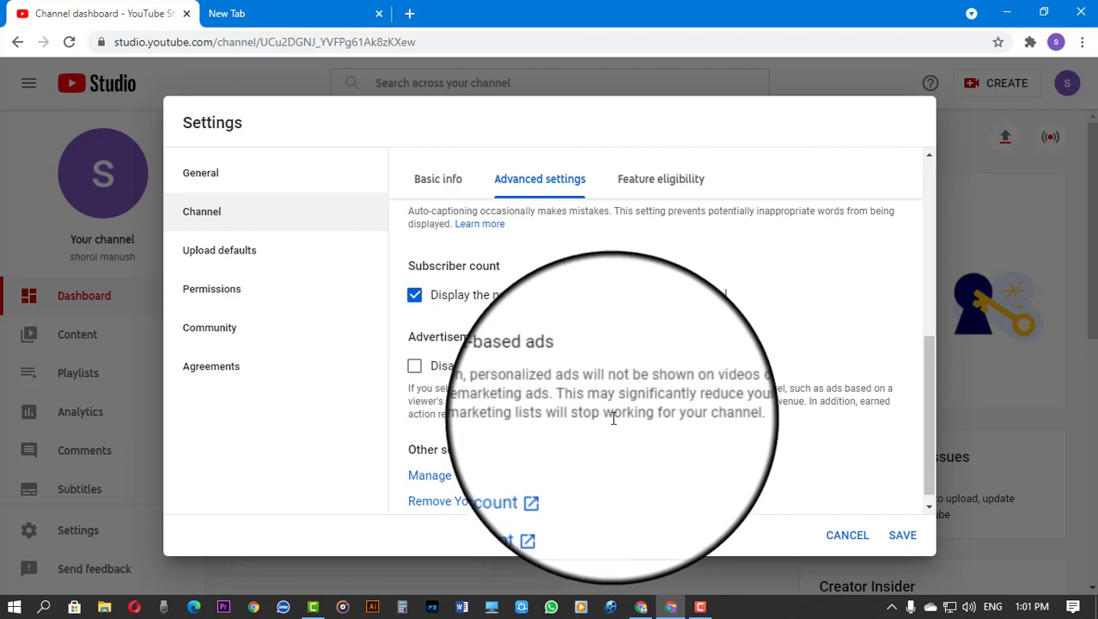
{"action": "scroll", "coordinate": [604, 393], "scroll_direction": "down", "scroll_amount": 1}
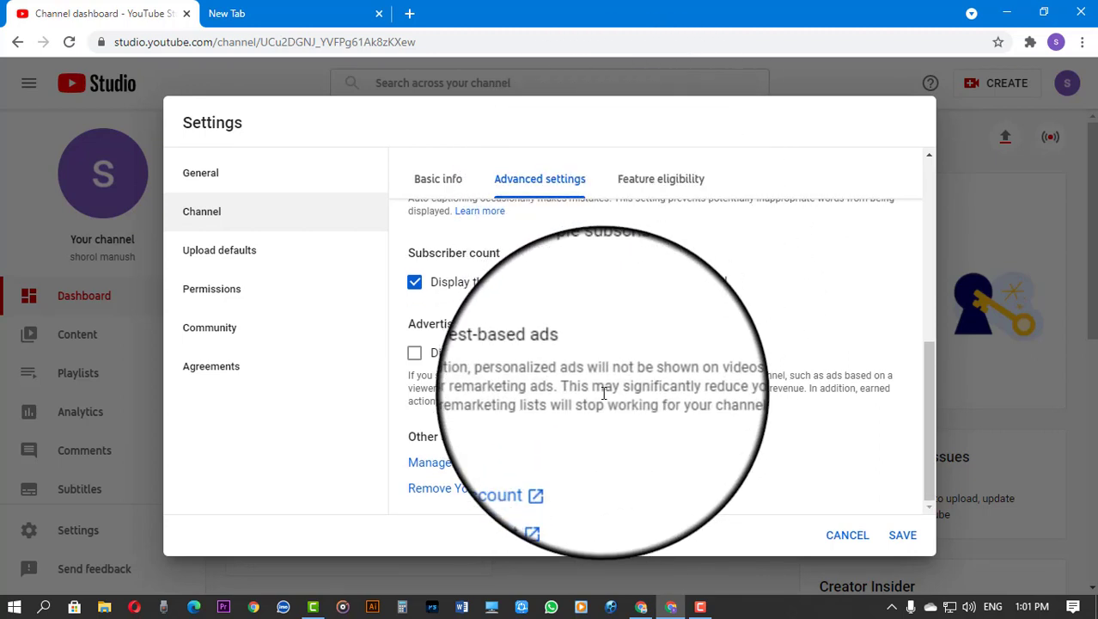
{"action": "scroll", "coordinate": [604, 393], "scroll_direction": "up", "scroll_amount": 5}
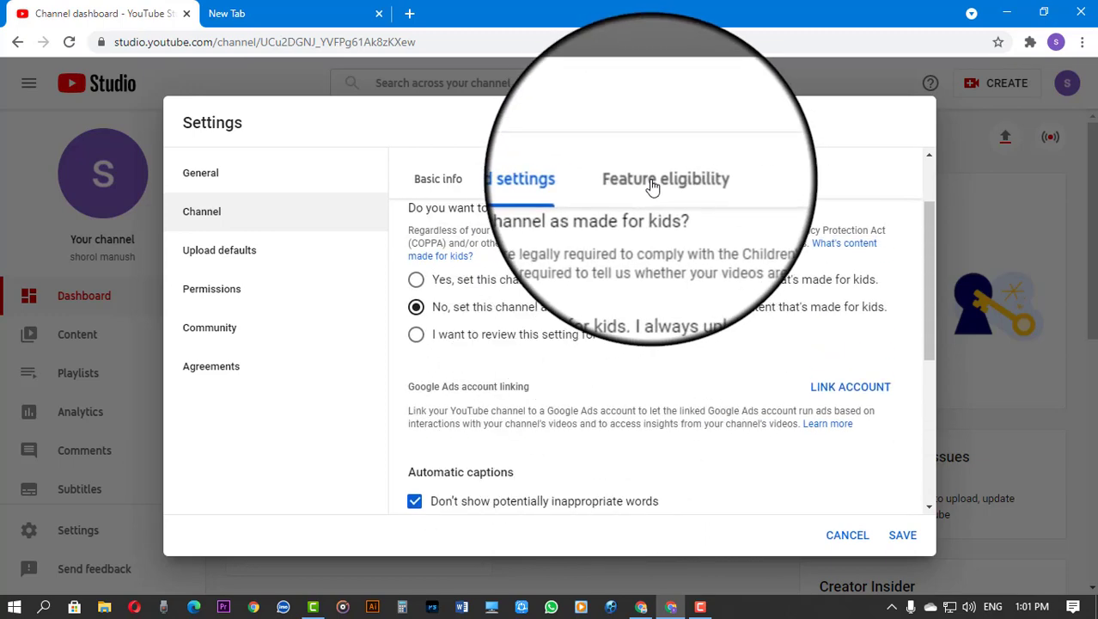
{"action": "left_click", "coordinate": [652, 184]}
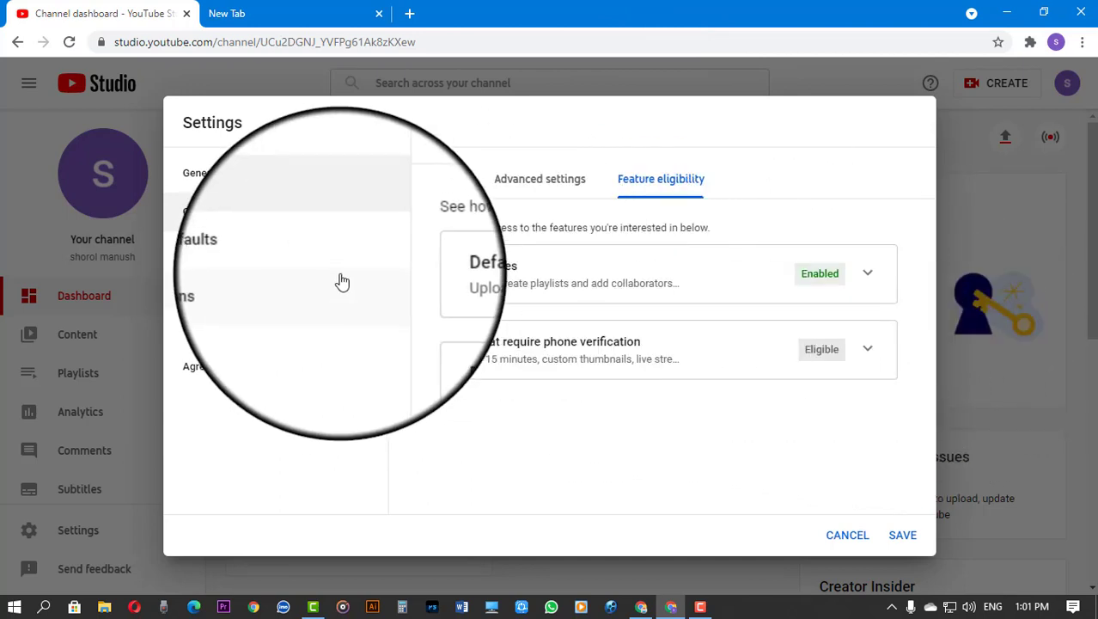
- Examine the title, description, visibility and tags fields in the basic info of the channel's upload defaults
{"action": "left_click", "coordinate": [198, 257]}
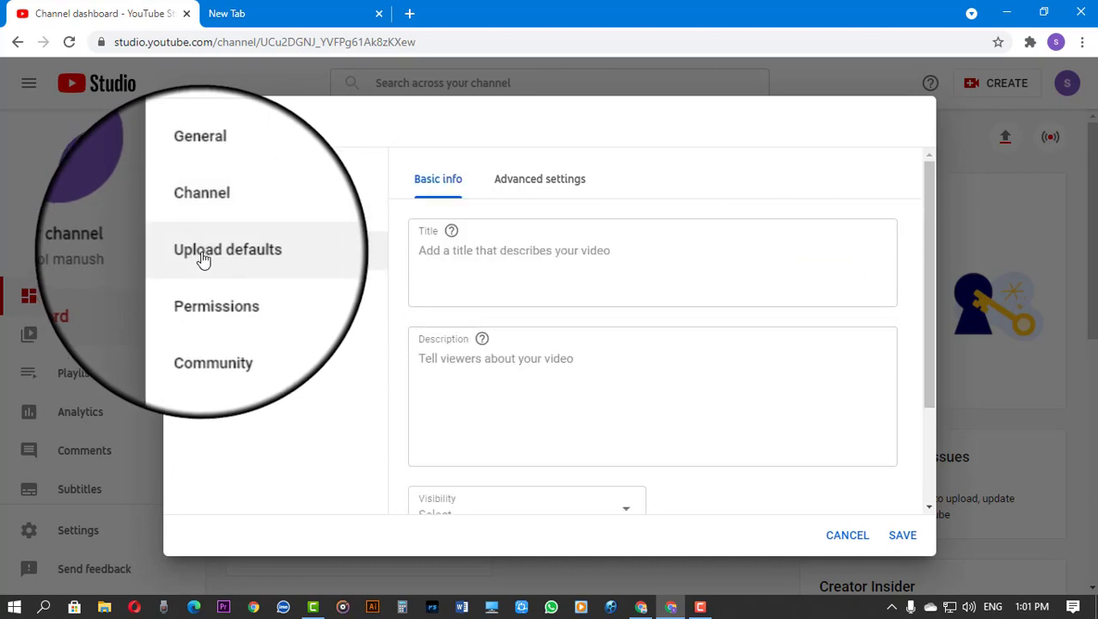
{"action": "scroll", "coordinate": [596, 401], "scroll_direction": "down", "scroll_amount": 2}
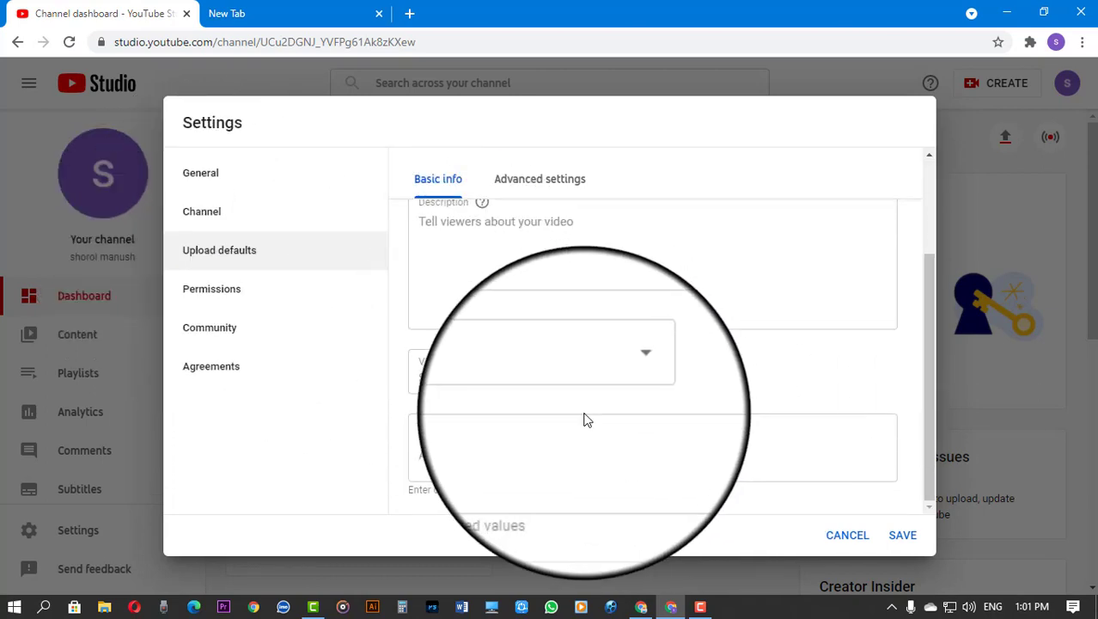
{"action": "scroll", "coordinate": [529, 285], "scroll_direction": "up", "scroll_amount": 3}
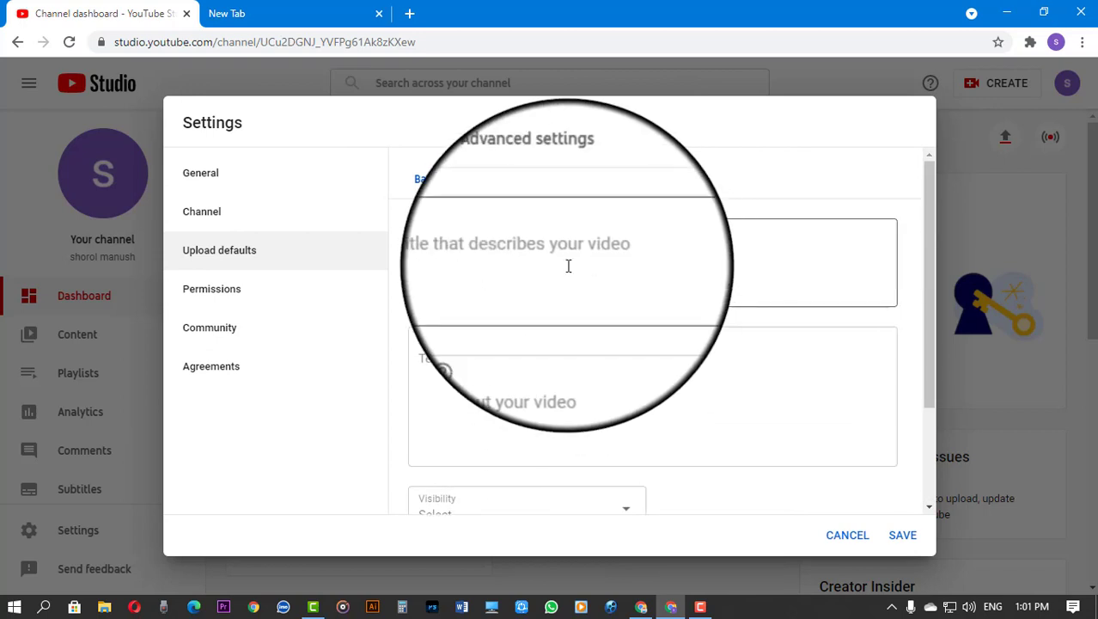
{"action": "left_click", "coordinate": [479, 289]}
{"action": "left_click", "coordinate": [505, 404]}
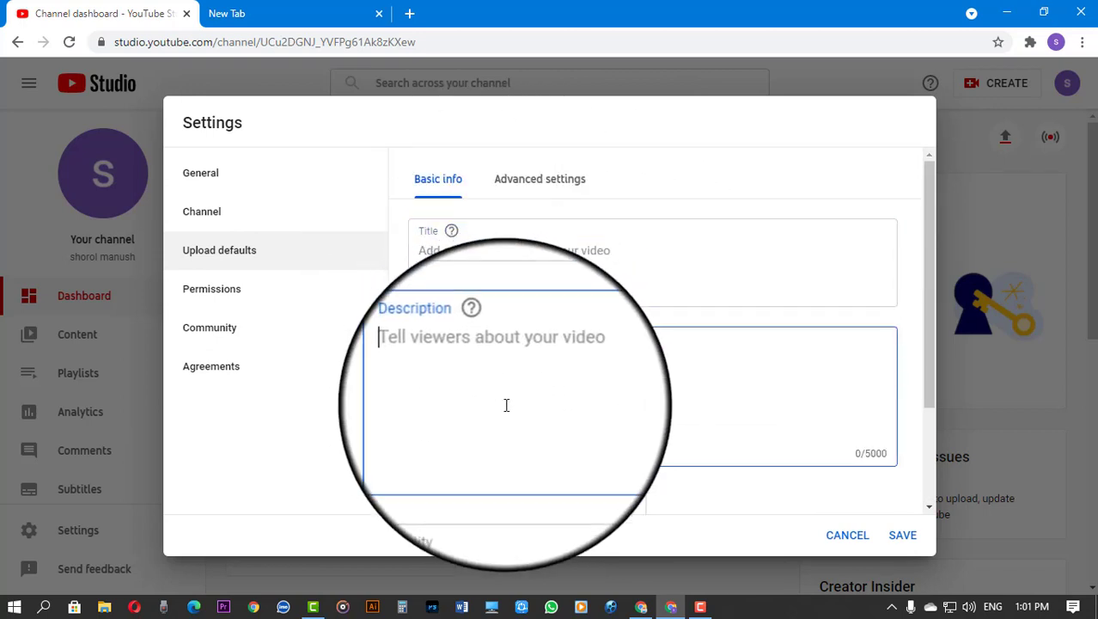
{"action": "scroll", "coordinate": [507, 426], "scroll_direction": "down", "scroll_amount": 2}
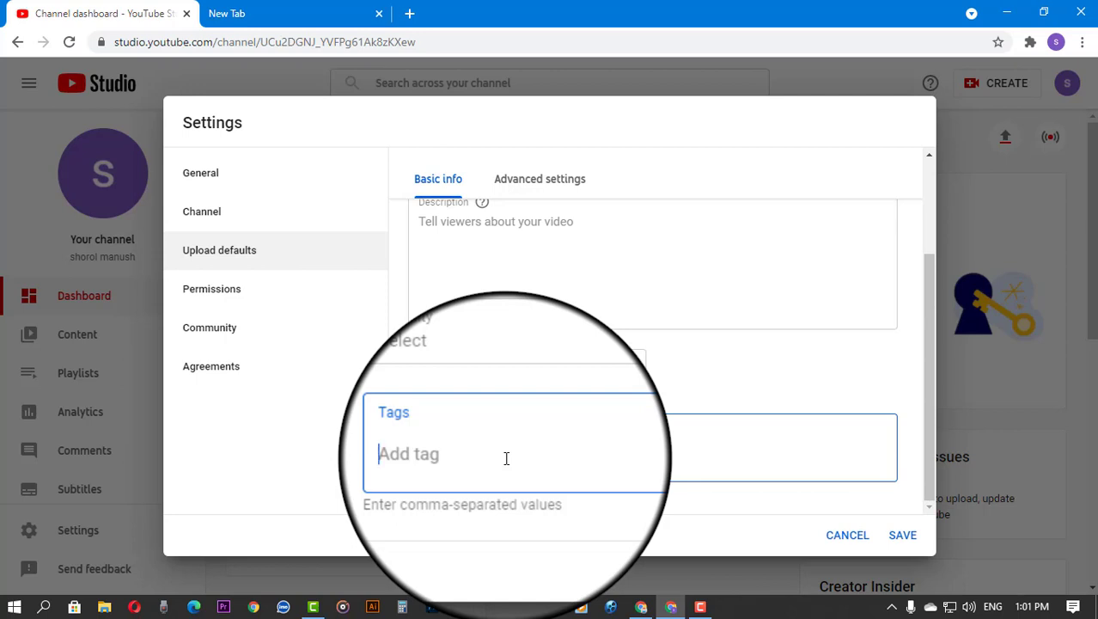
{"action": "scroll", "coordinate": [506, 458], "scroll_direction": "up", "scroll_amount": 3}
{"action": "left_click", "coordinate": [495, 370]}
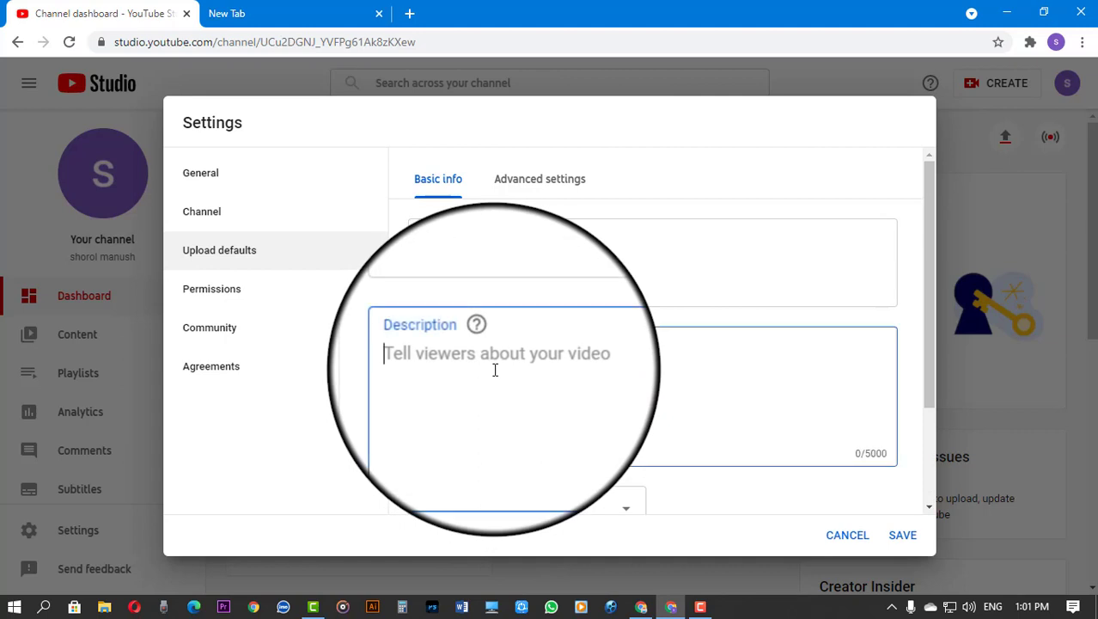
{"action": "scroll", "coordinate": [507, 404], "scroll_direction": "down", "scroll_amount": 3}
{"action": "left_click", "coordinate": [436, 450]}
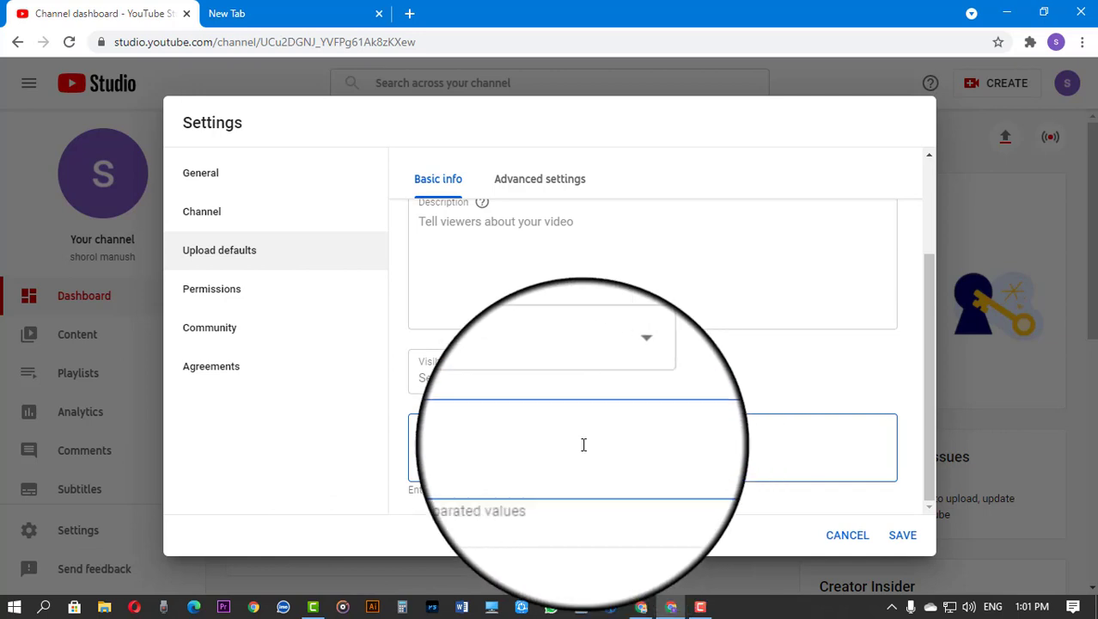
{"action": "scroll", "coordinate": [584, 444], "scroll_direction": "up", "scroll_amount": 2}
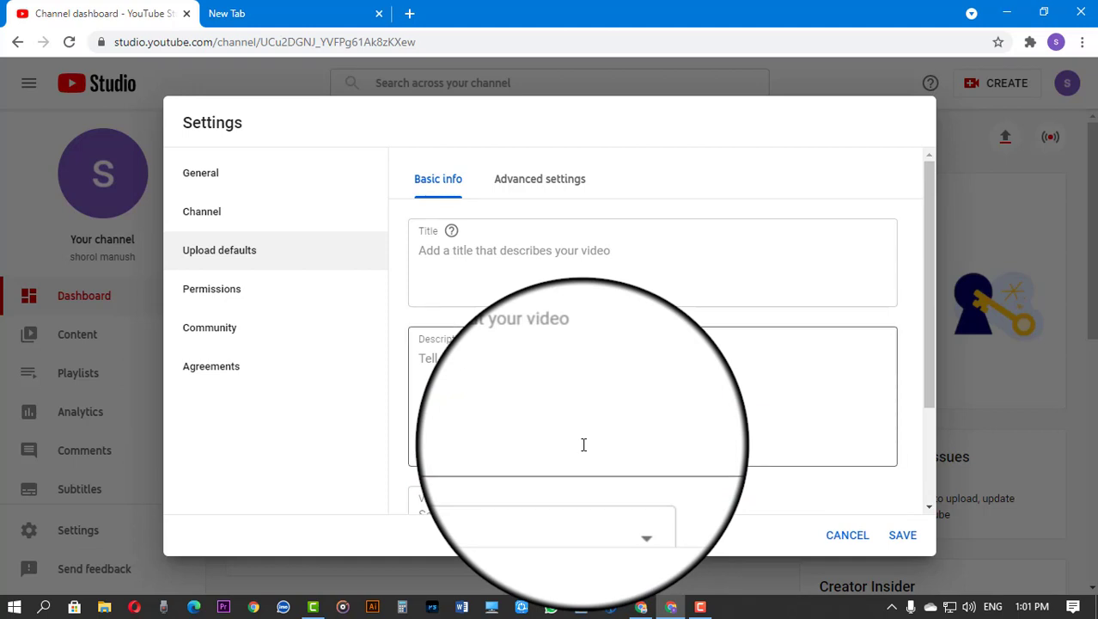
{"action": "scroll", "coordinate": [581, 452], "scroll_direction": "down", "scroll_amount": 4}
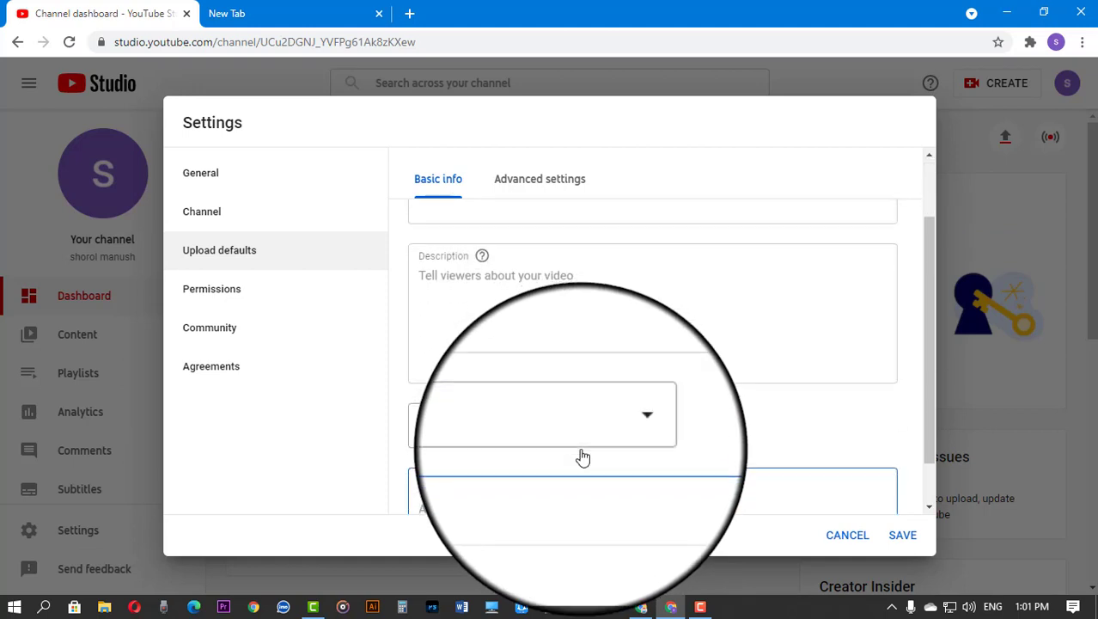
{"action": "scroll", "coordinate": [476, 453], "scroll_direction": "up", "scroll_amount": 4}
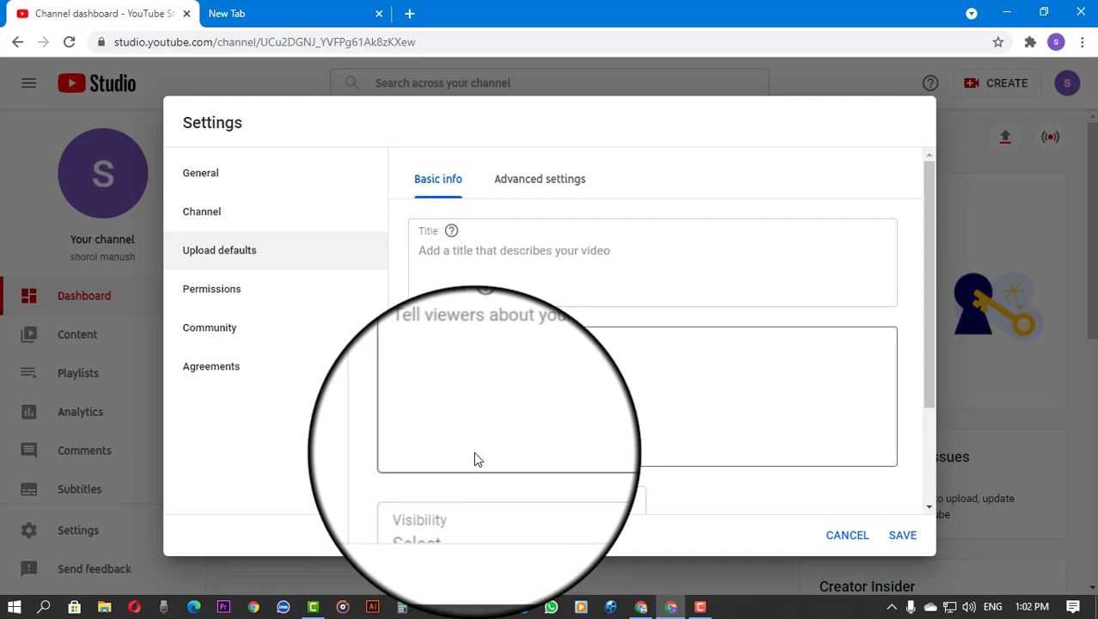
- Save upload defaults with title "title 1", description "Description 1", visibility Public, and tags "keyword 1" and "keyword 2"
{"action": "left_click", "coordinate": [488, 258]}
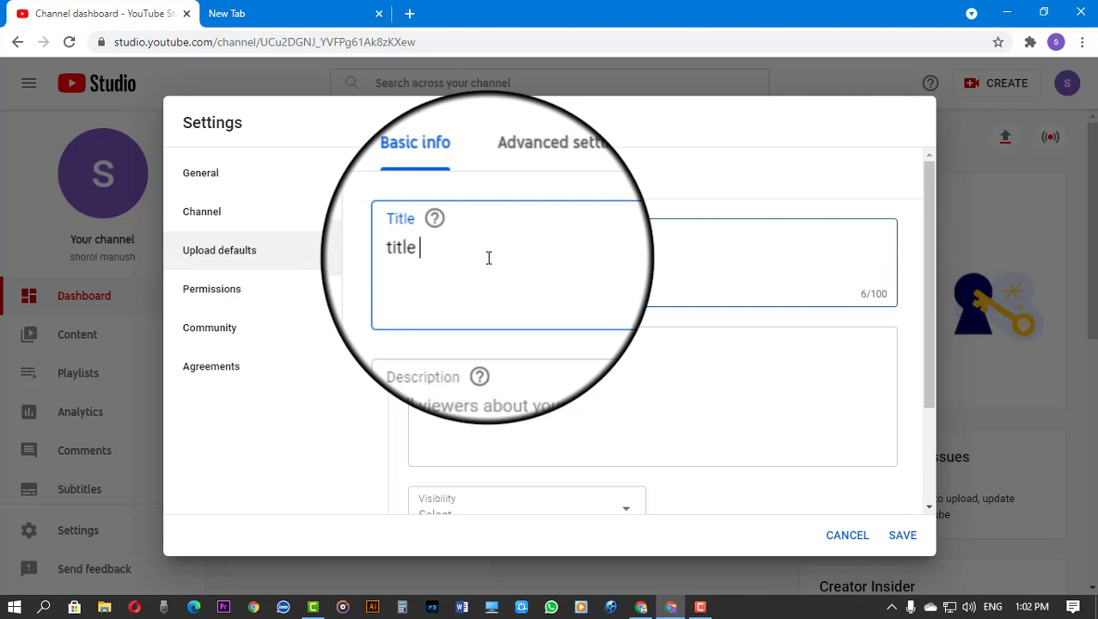
{"action": "left_click", "coordinate": [483, 390]}
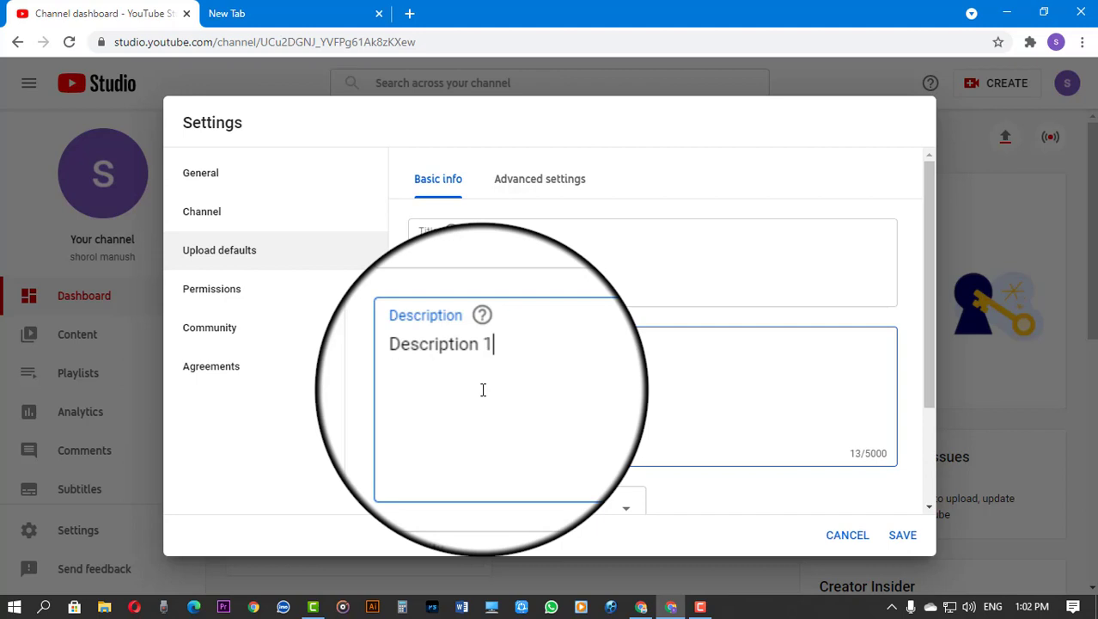
{"action": "scroll", "coordinate": [515, 441], "scroll_direction": "down", "scroll_amount": 2}
{"action": "left_click", "coordinate": [513, 391]}
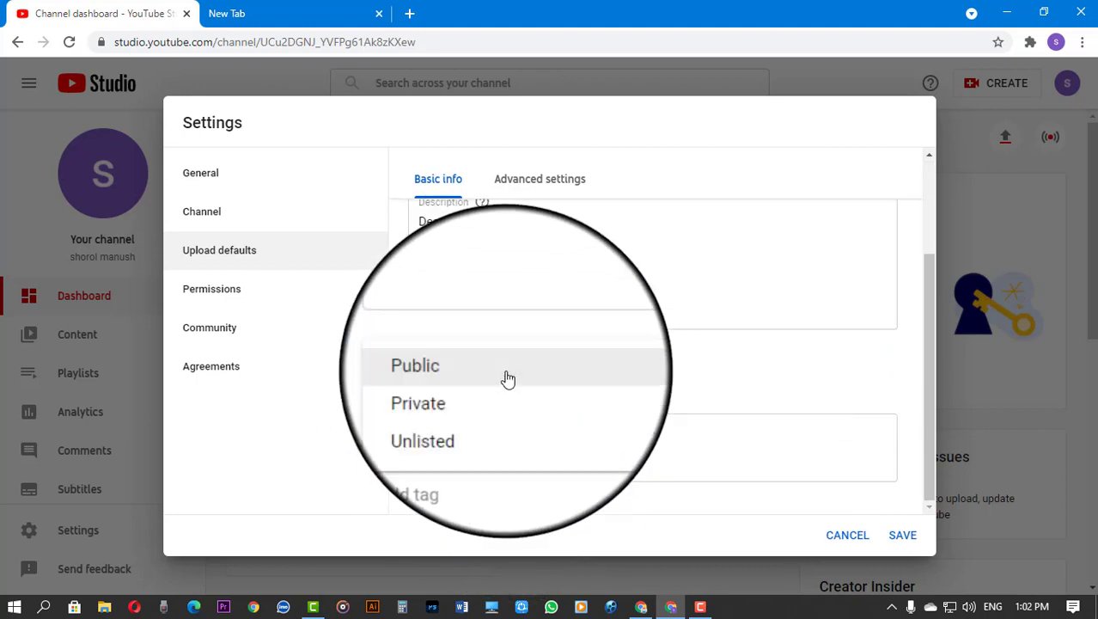
{"action": "left_click", "coordinate": [464, 385]}
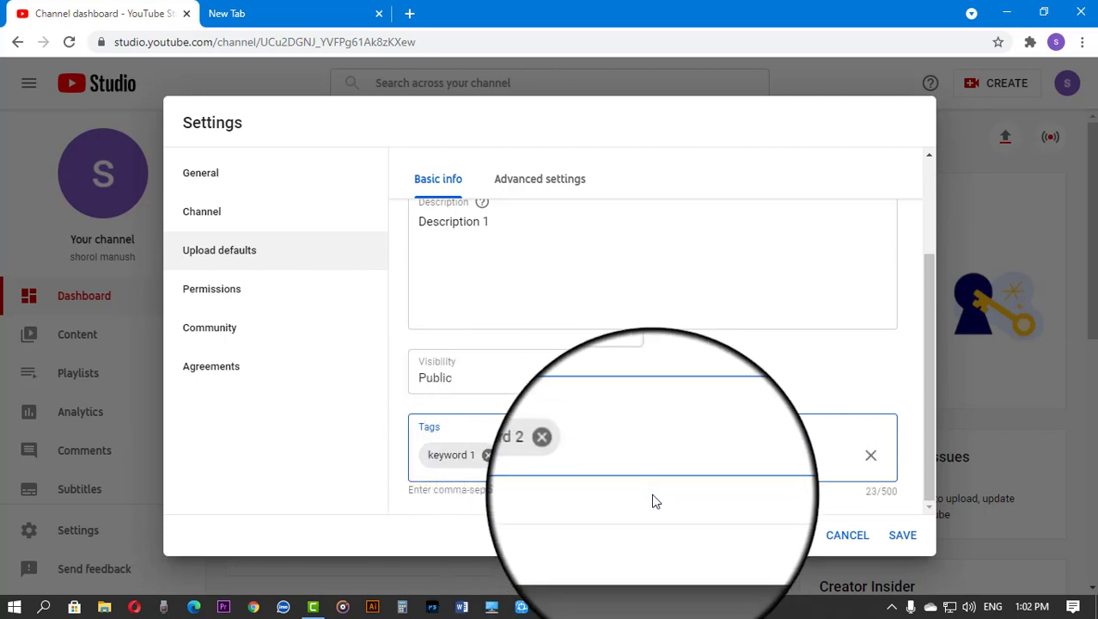
{"action": "left_click", "coordinate": [904, 538]}
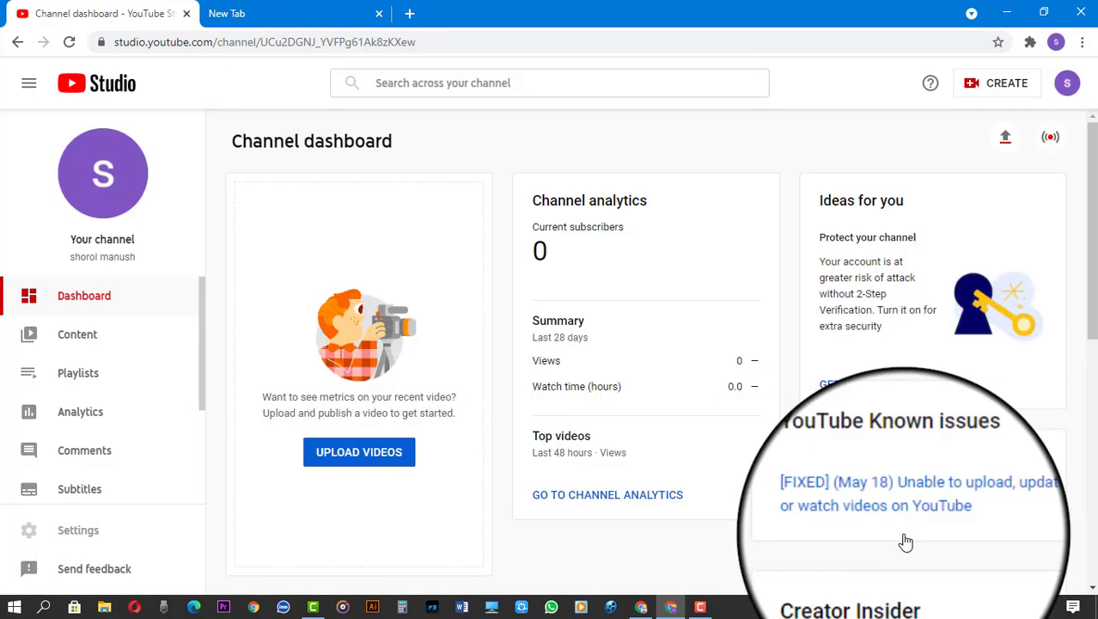
- Load youtube.com in the empty browser tab and start a new video upload
{"action": "left_click", "coordinate": [279, 14]}
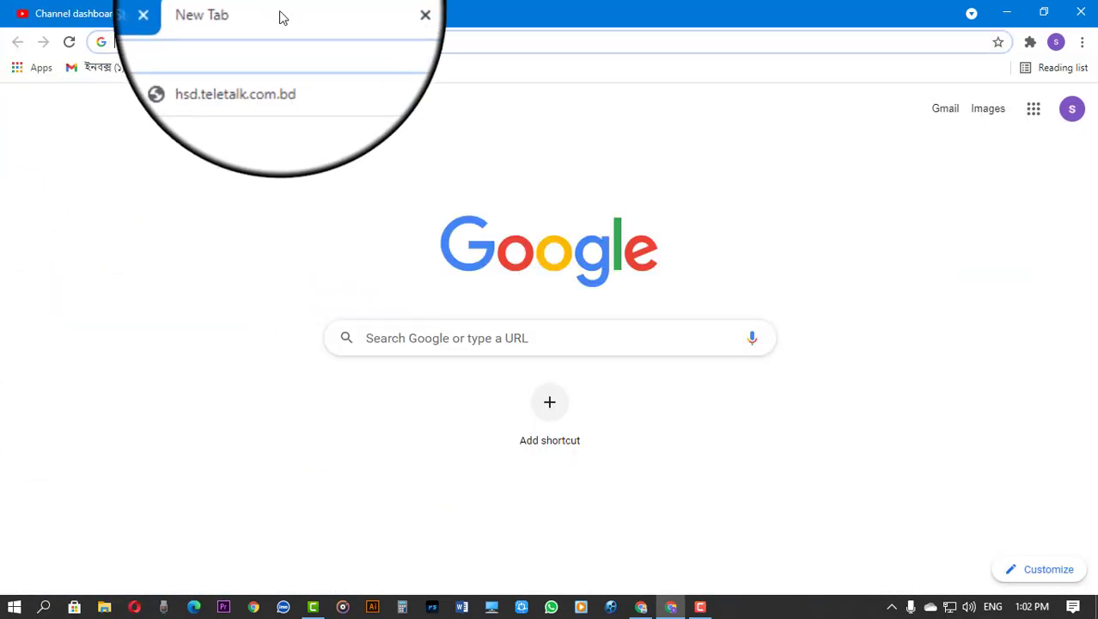
{"action": "type", "text": "youtube.com"}
{"action": "key", "text": "Return"}
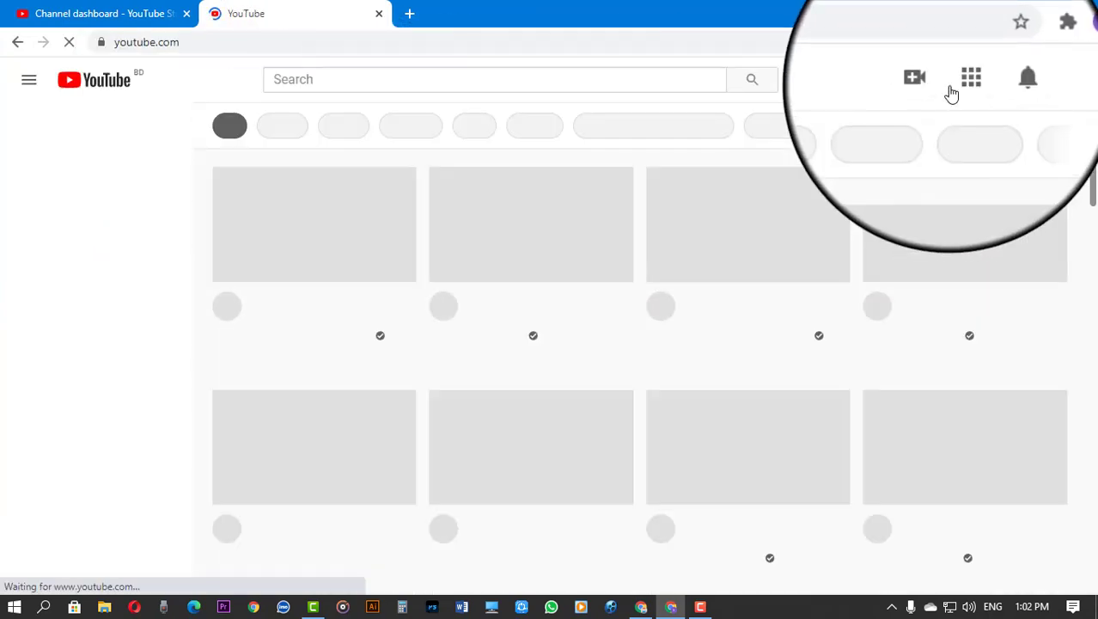
{"action": "left_click", "coordinate": [929, 84]}
{"action": "left_click", "coordinate": [950, 136]}
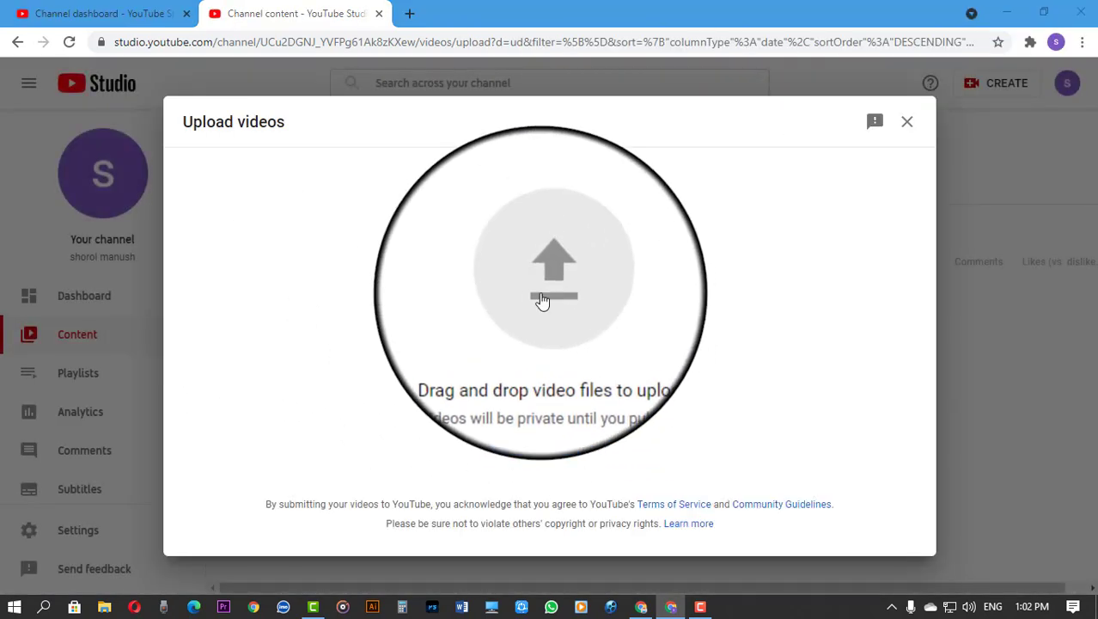
- Choose the video file 1.mp4 from the Desktop folder and upload it
{"action": "left_click", "coordinate": [542, 299]}
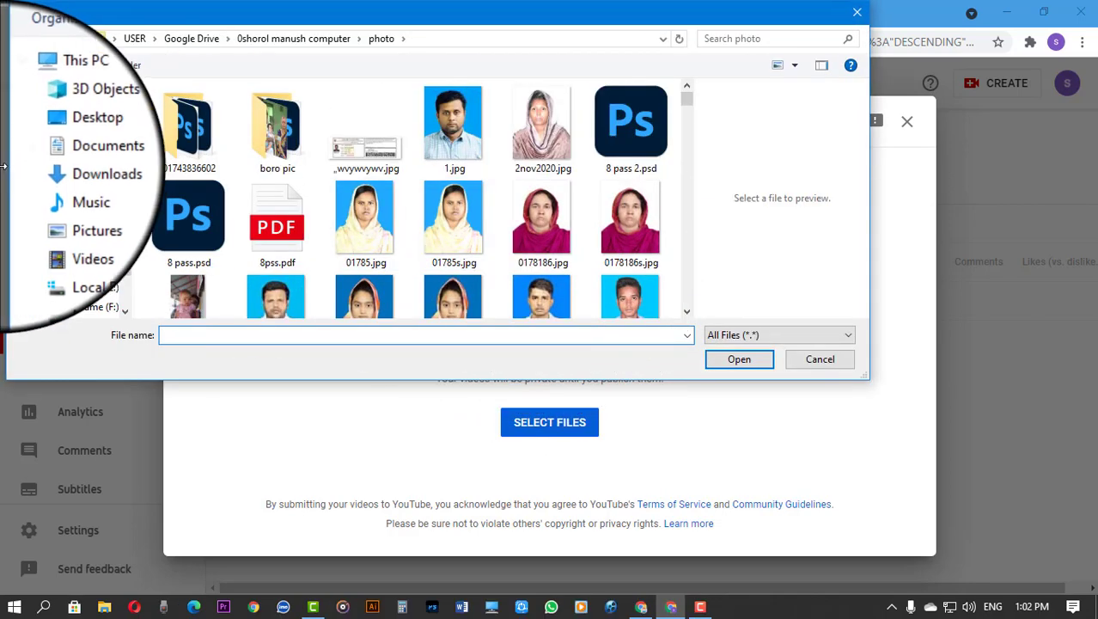
{"action": "left_click", "coordinate": [67, 133]}
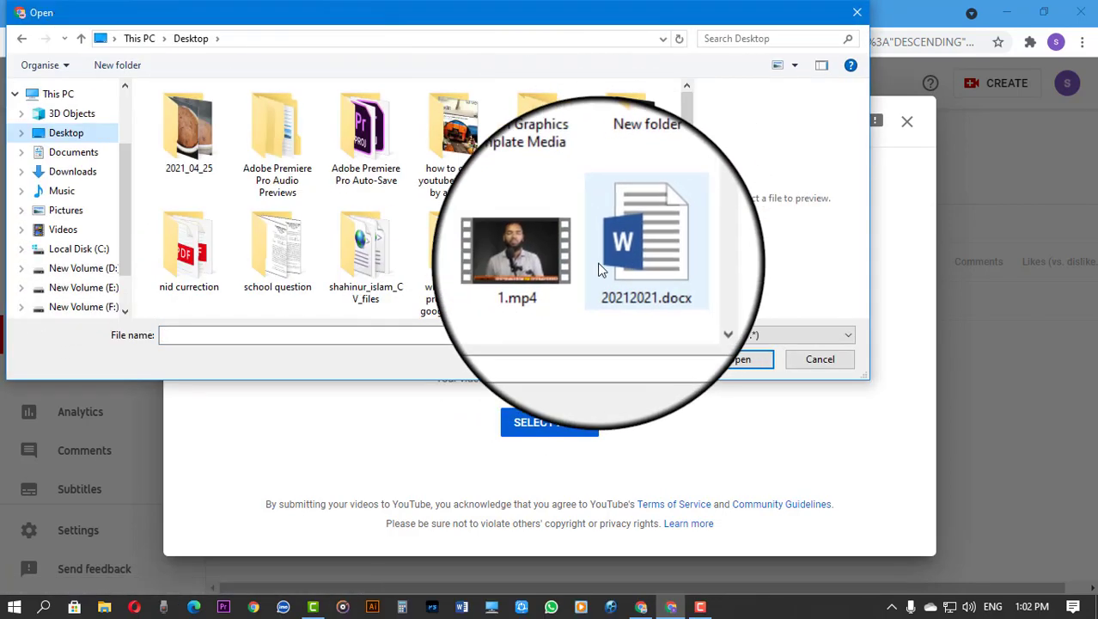
{"action": "left_click", "coordinate": [540, 253]}
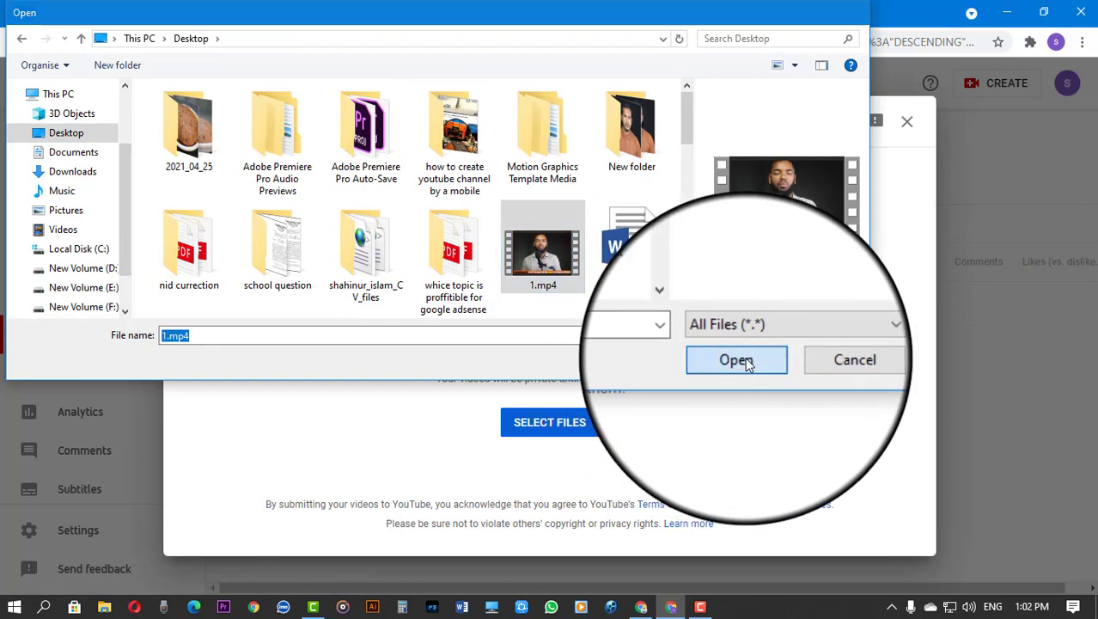
{"action": "left_click", "coordinate": [737, 360]}
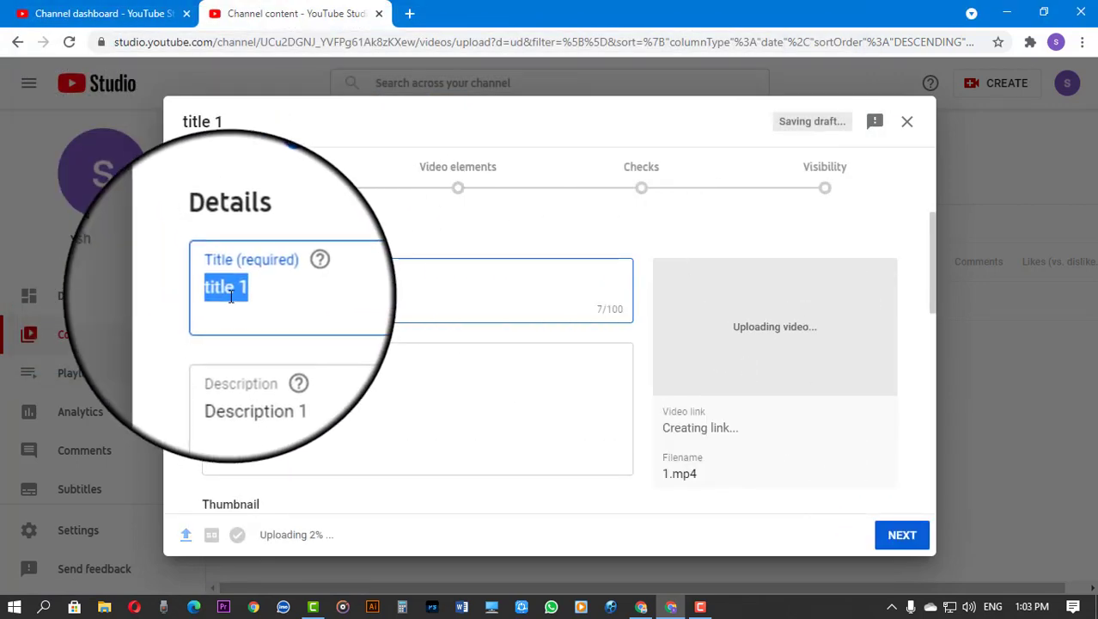
- Check the prefilled title, description, audience and tags in the uploading video's details, expanding the additional options
{"action": "left_click", "coordinate": [225, 289]}
{"action": "scroll", "coordinate": [271, 310], "scroll_direction": "down", "scroll_amount": 2}
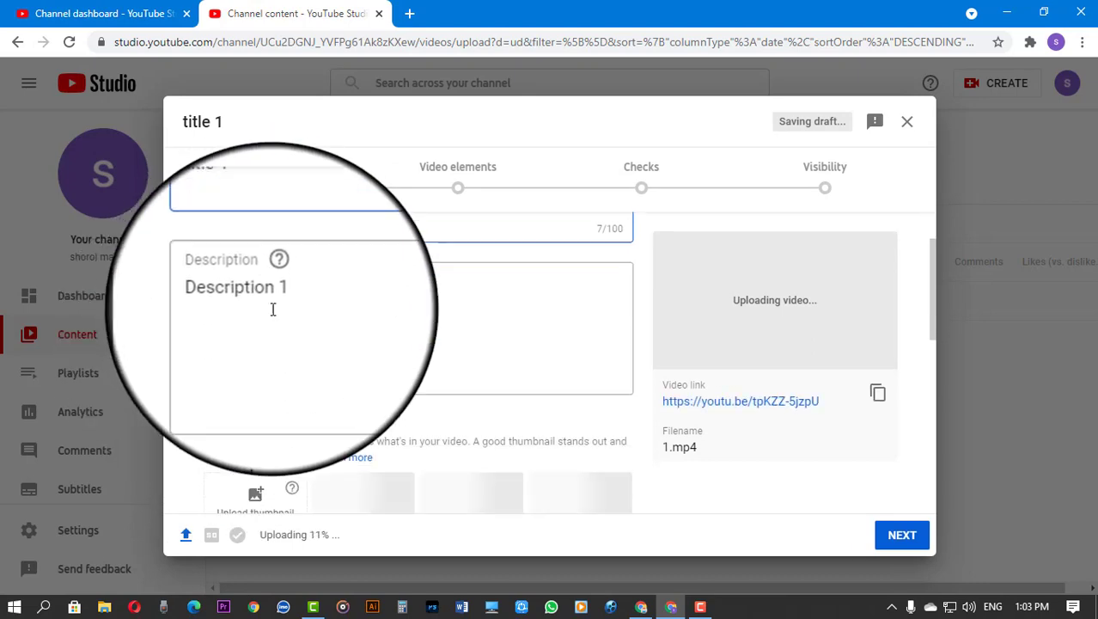
{"action": "scroll", "coordinate": [283, 321], "scroll_direction": "down", "scroll_amount": 8}
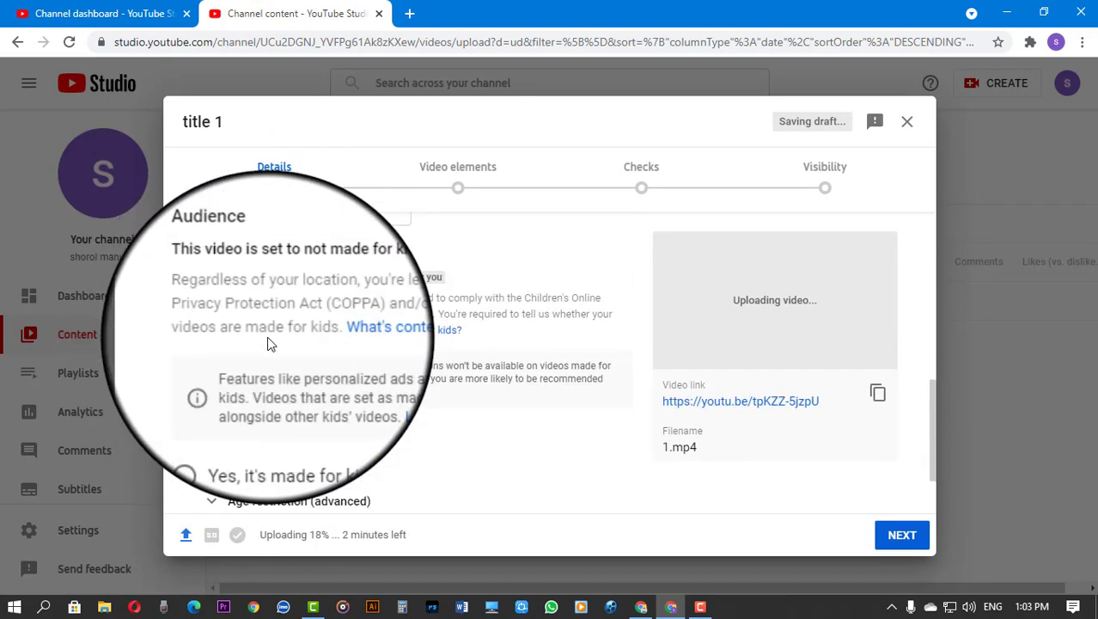
{"action": "left_click", "coordinate": [234, 439]}
{"action": "scroll", "coordinate": [363, 412], "scroll_direction": "down", "scroll_amount": 5}
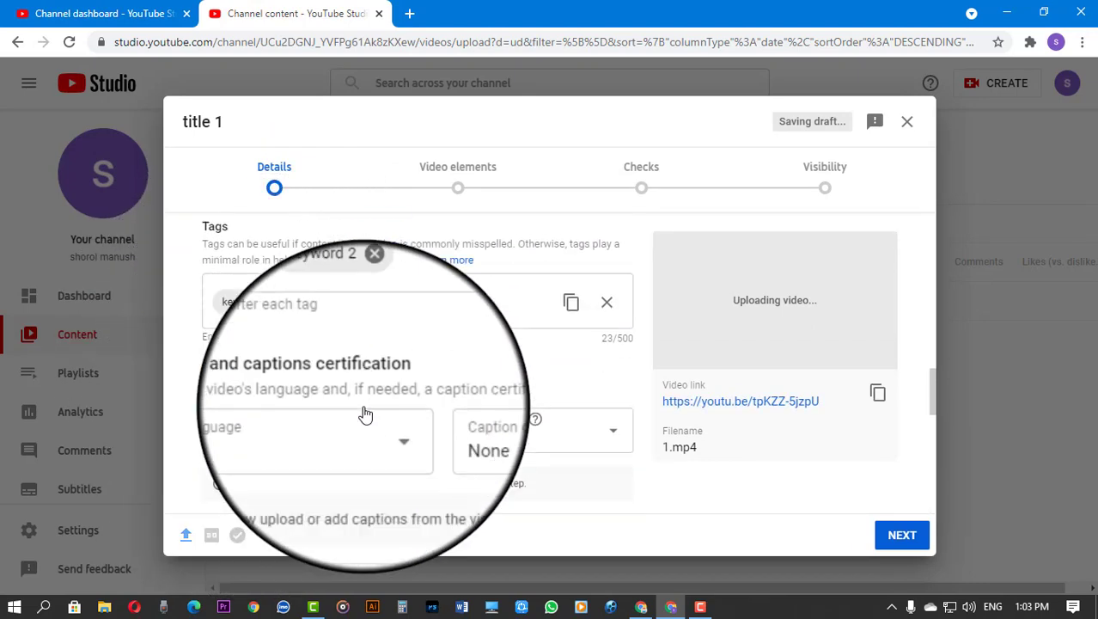
{"action": "scroll", "coordinate": [357, 382], "scroll_direction": "up", "scroll_amount": 3}
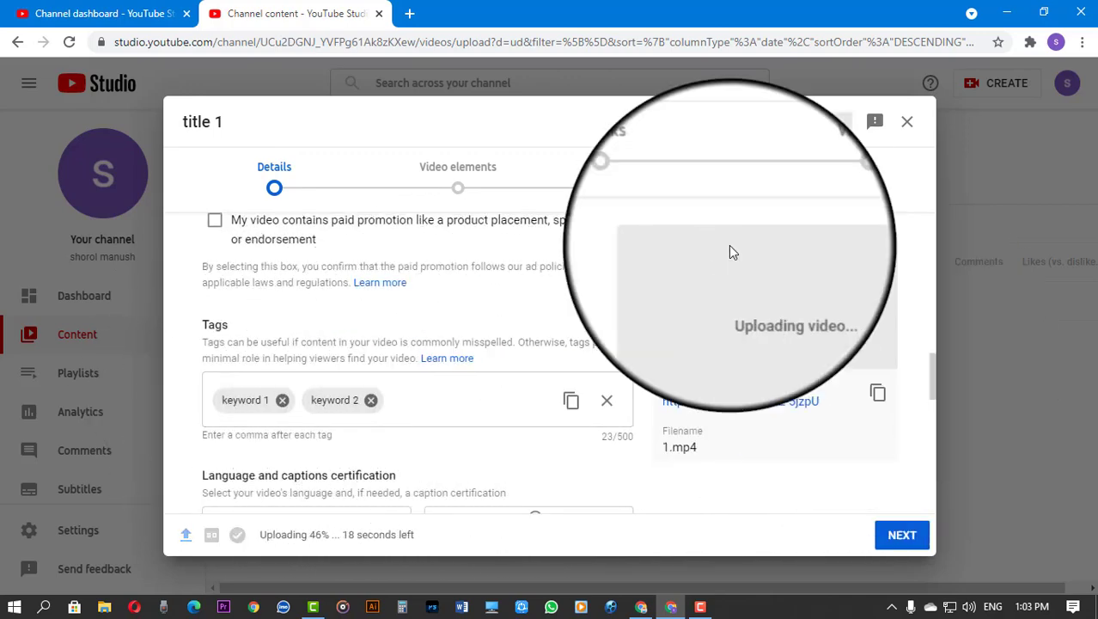
- Return to the channel dashboard, reopen the channel settings and check the saved upload defaults down to the tags
{"action": "left_click", "coordinate": [99, 14]}
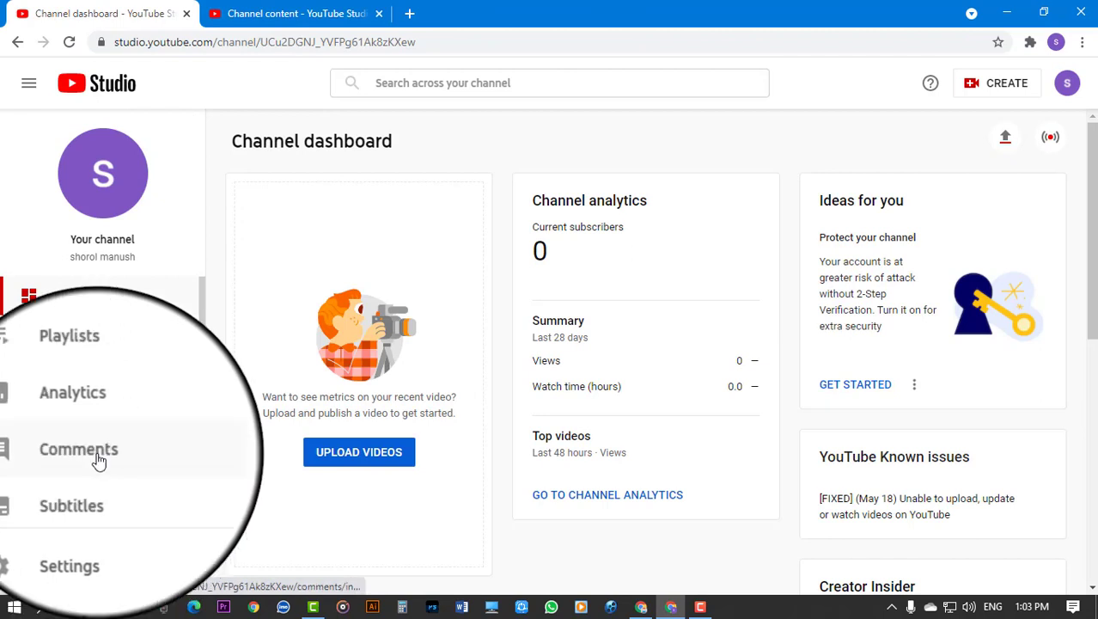
{"action": "scroll", "coordinate": [103, 447], "scroll_direction": "down", "scroll_amount": 3}
{"action": "left_click", "coordinate": [97, 533]}
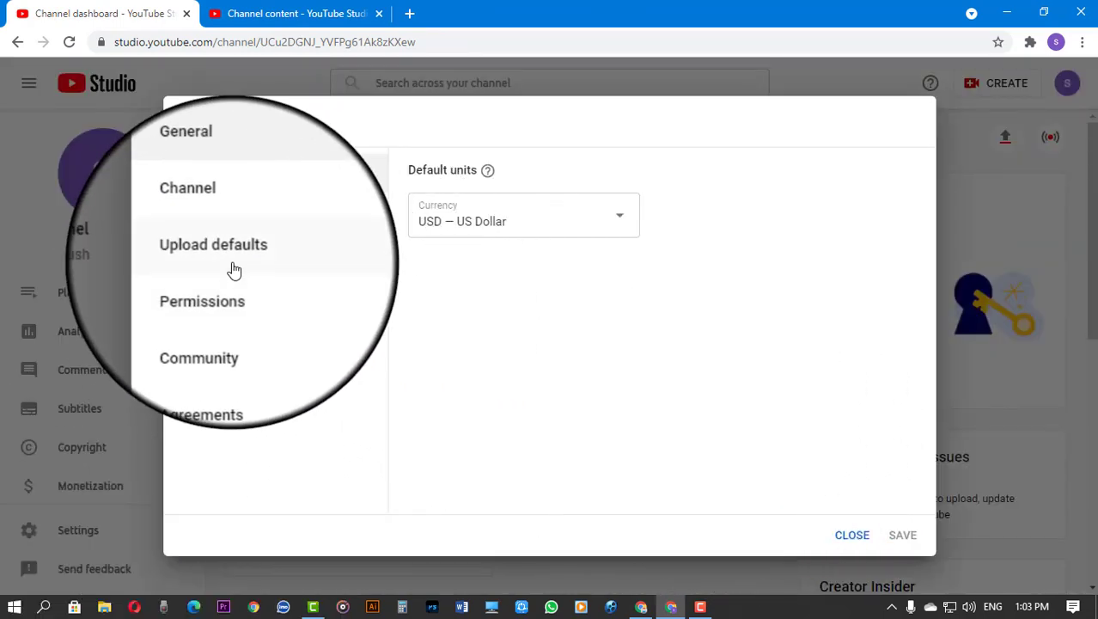
{"action": "left_click", "coordinate": [233, 296]}
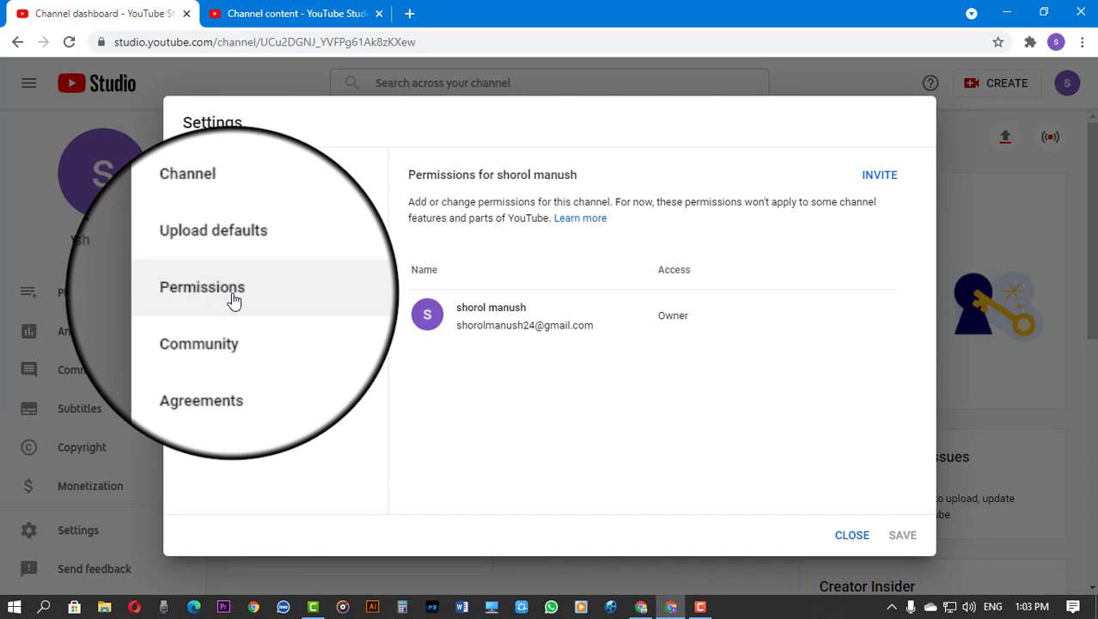
{"action": "left_click", "coordinate": [226, 250]}
{"action": "scroll", "coordinate": [686, 434], "scroll_direction": "down", "scroll_amount": 5}
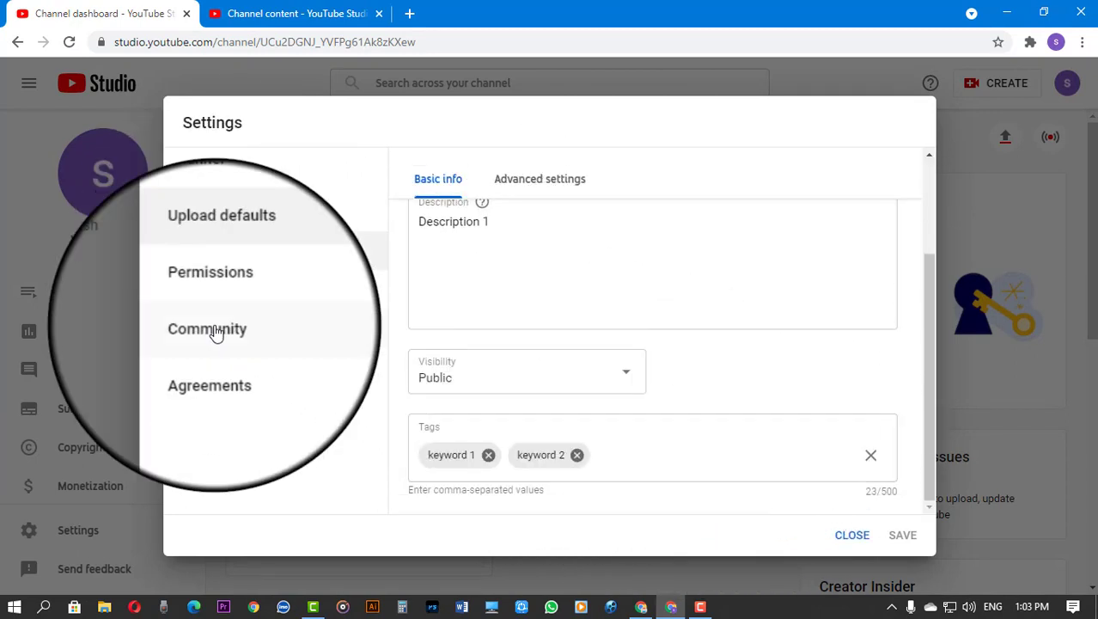
- Open a new user invitation in the channel permissions and review the available access roles
{"action": "left_click", "coordinate": [211, 296]}
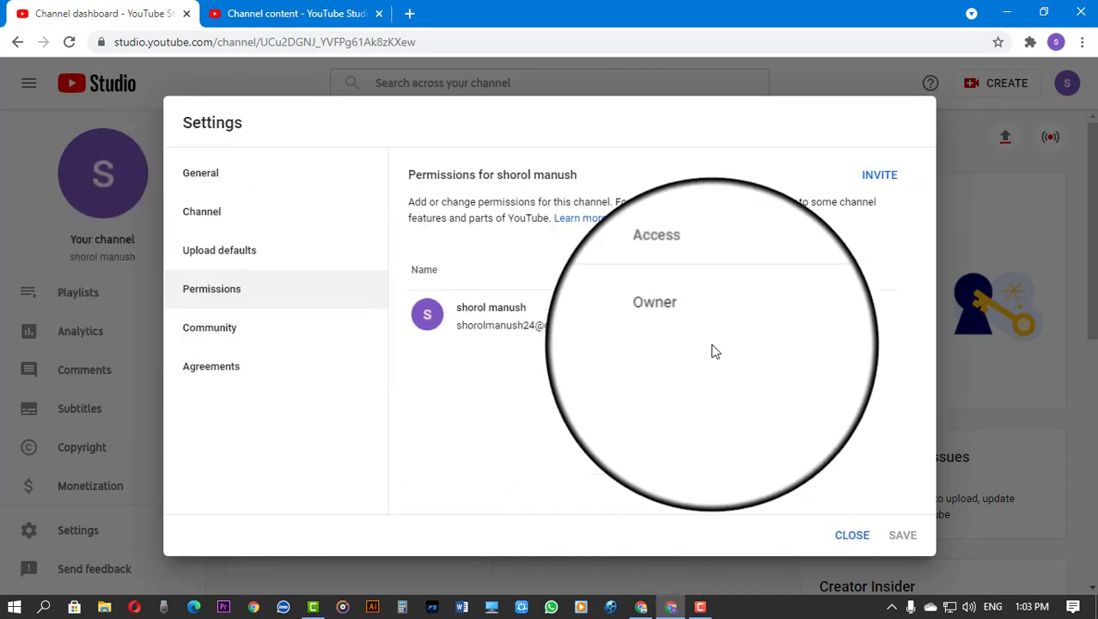
{"action": "left_click", "coordinate": [872, 181]}
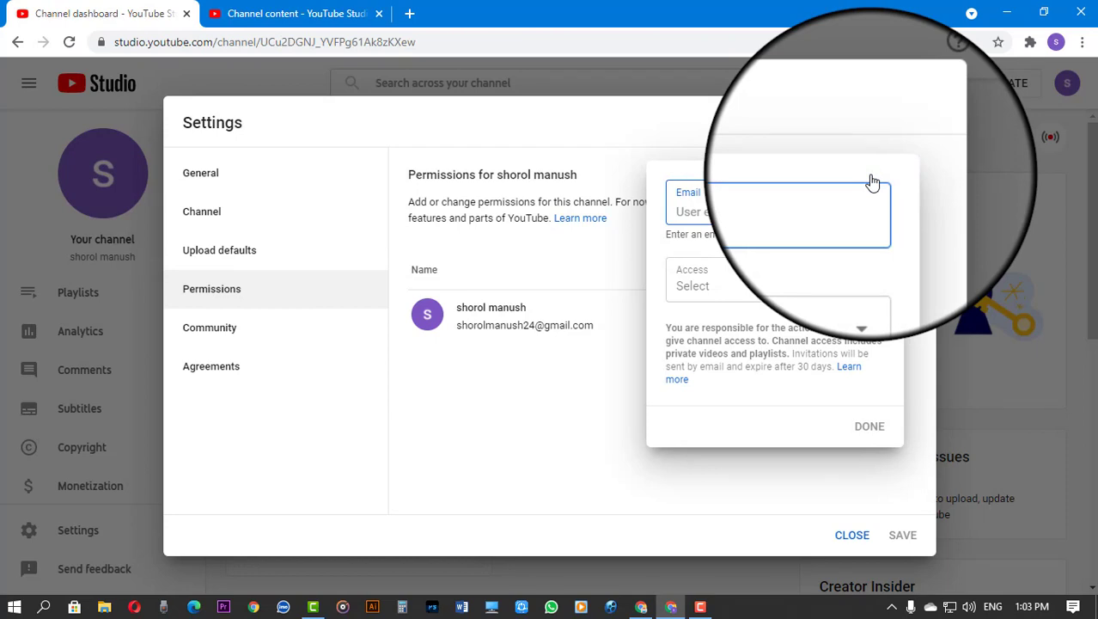
{"action": "left_click", "coordinate": [749, 289]}
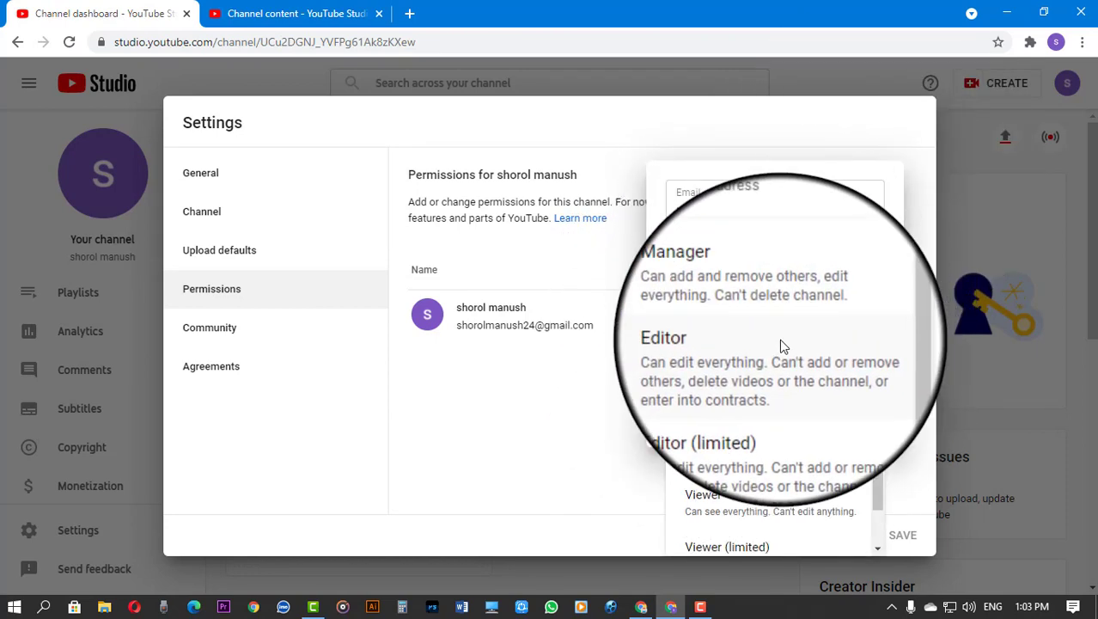
{"action": "scroll", "coordinate": [780, 338], "scroll_direction": "down", "scroll_amount": 2}
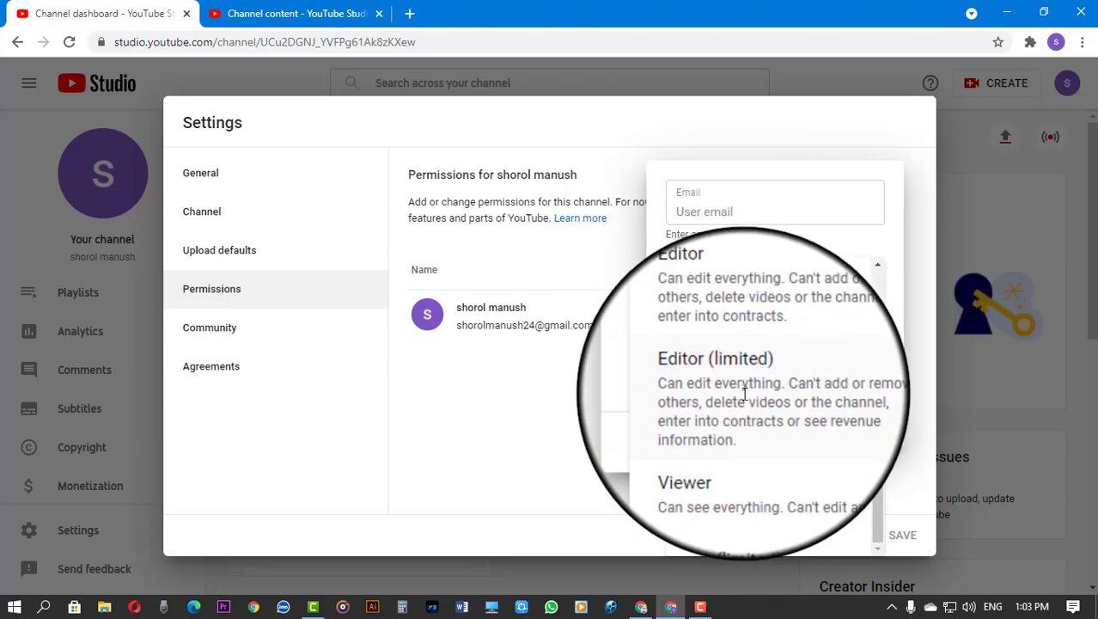
{"action": "scroll", "coordinate": [729, 403], "scroll_direction": "up", "scroll_amount": 2}
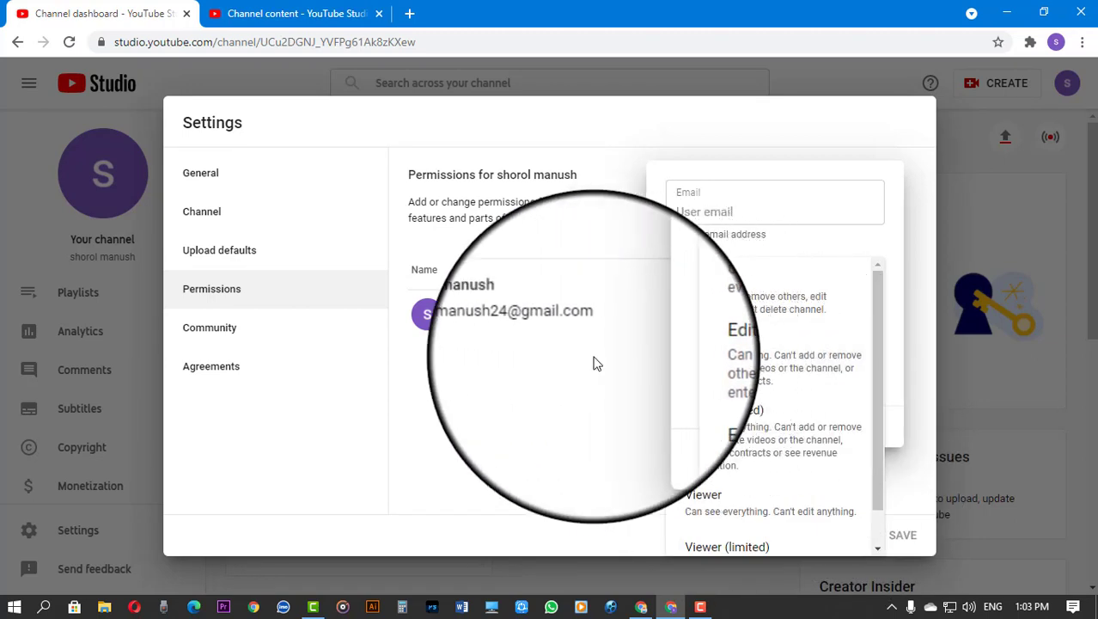
- Dismiss the new user invitation, reopen it to look at its email and access fields, and leave without inviting anyone
{"action": "left_click", "coordinate": [595, 363]}
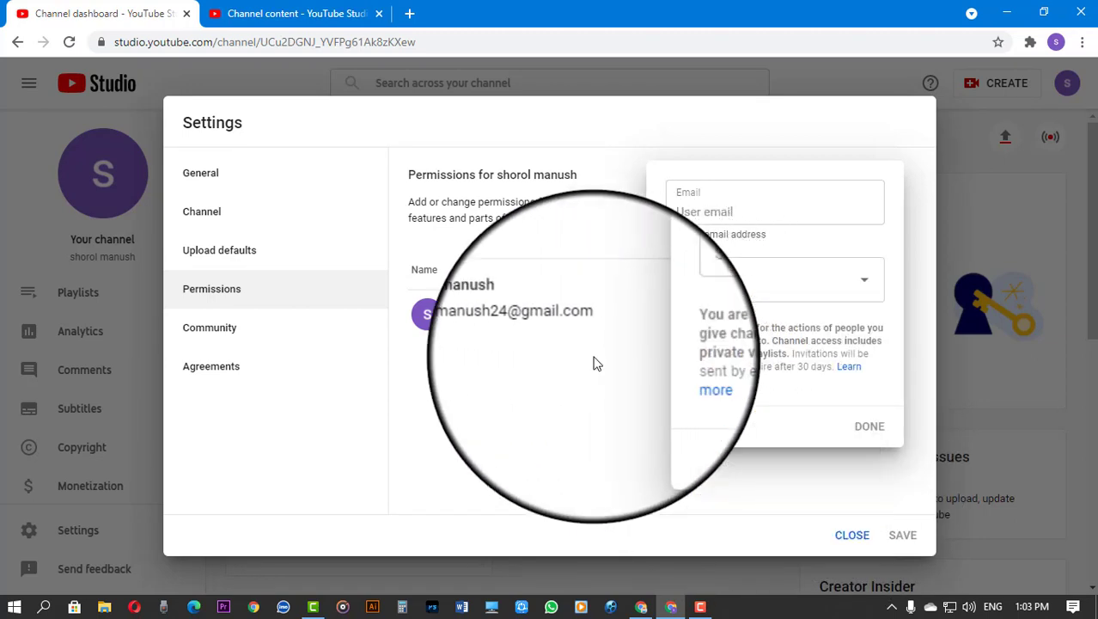
{"action": "left_click", "coordinate": [515, 379]}
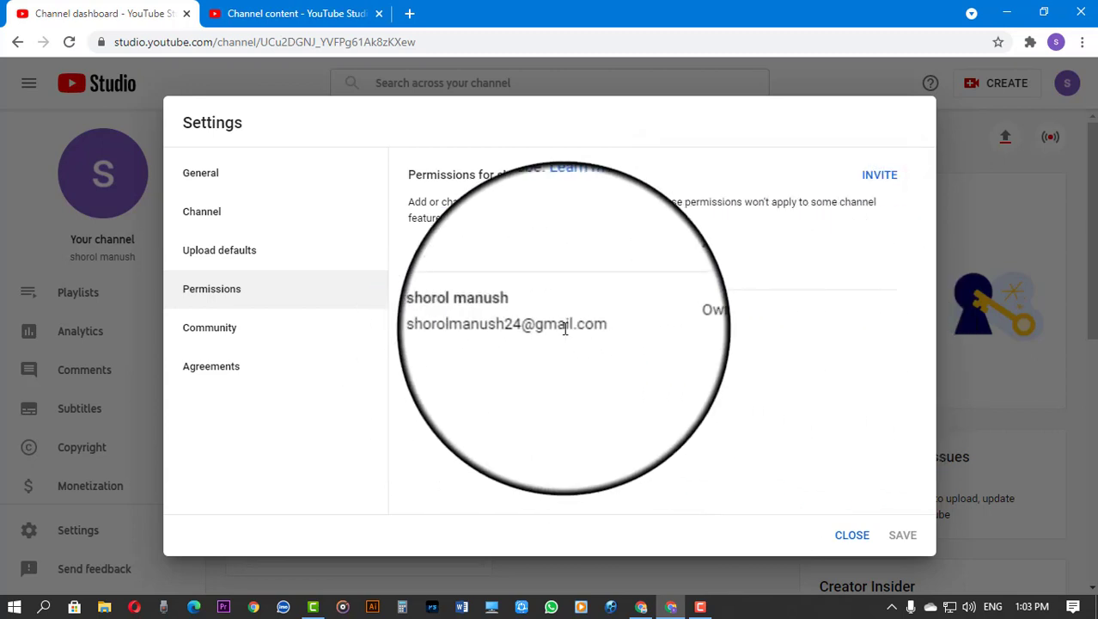
{"action": "left_click", "coordinate": [881, 175]}
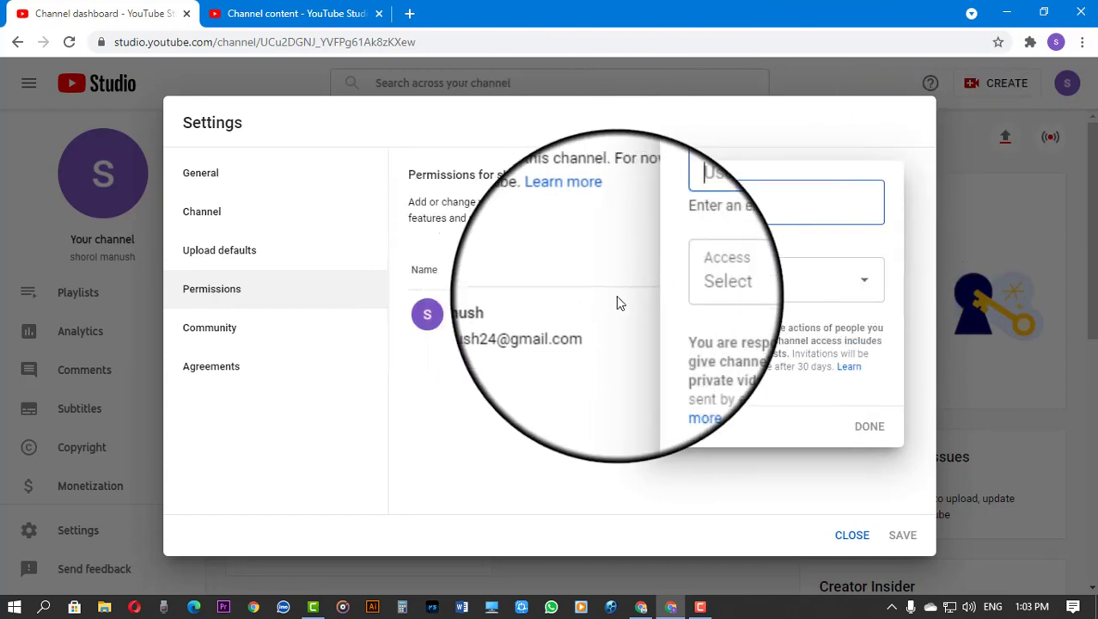
{"action": "left_click", "coordinate": [593, 262]}
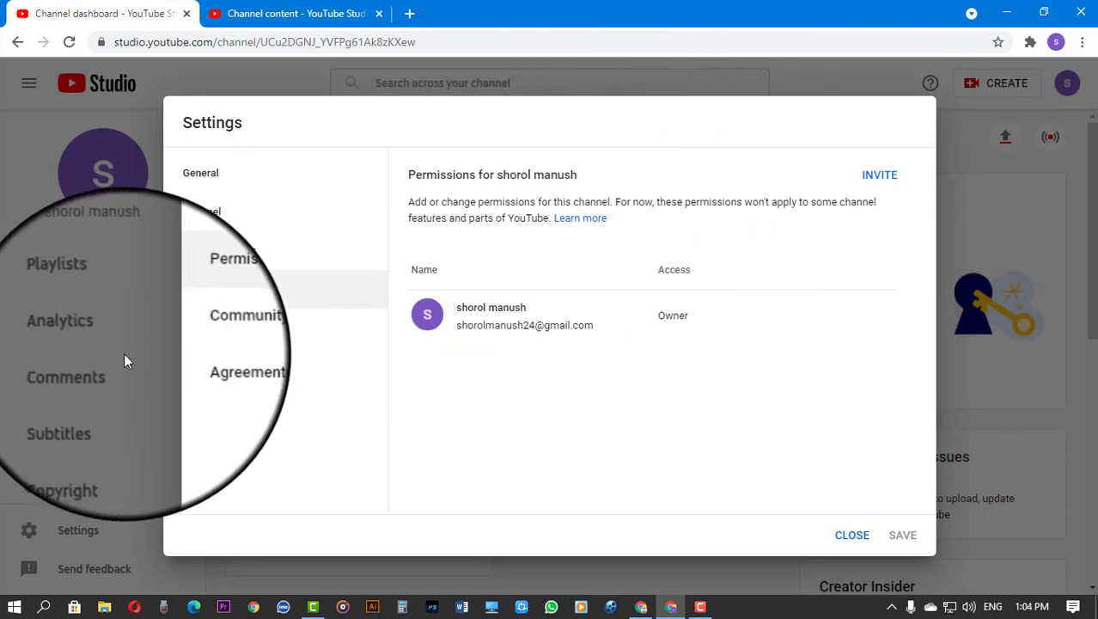
- Review the automated filters in the community settings, covering moderators, approved users, hidden users and blocked words
{"action": "left_click", "coordinate": [248, 334]}
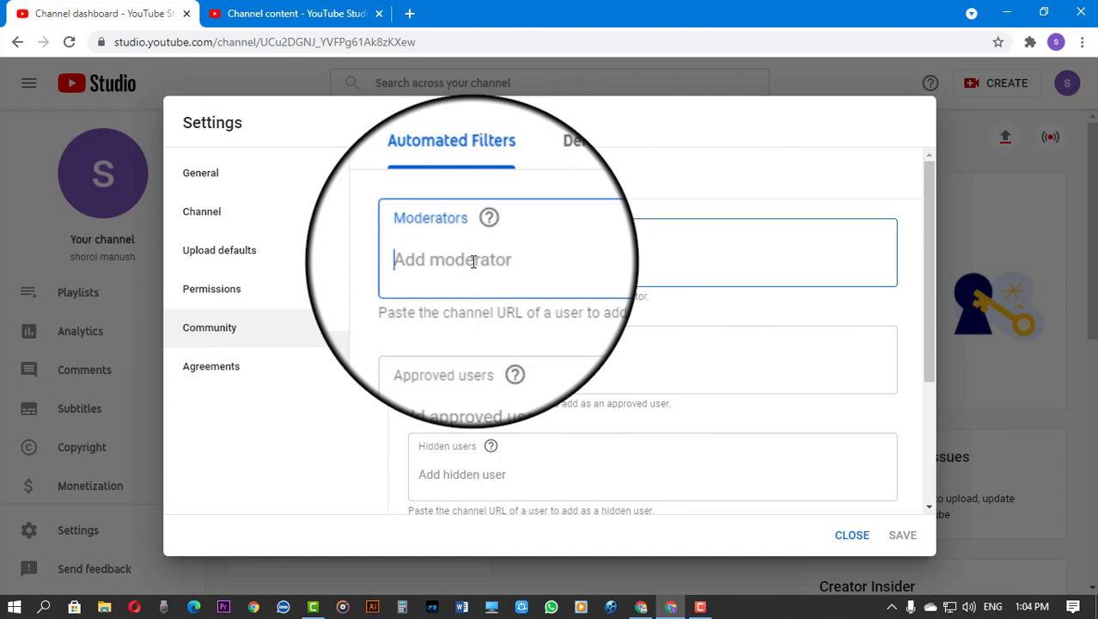
{"action": "scroll", "coordinate": [472, 262], "scroll_direction": "down", "scroll_amount": 3}
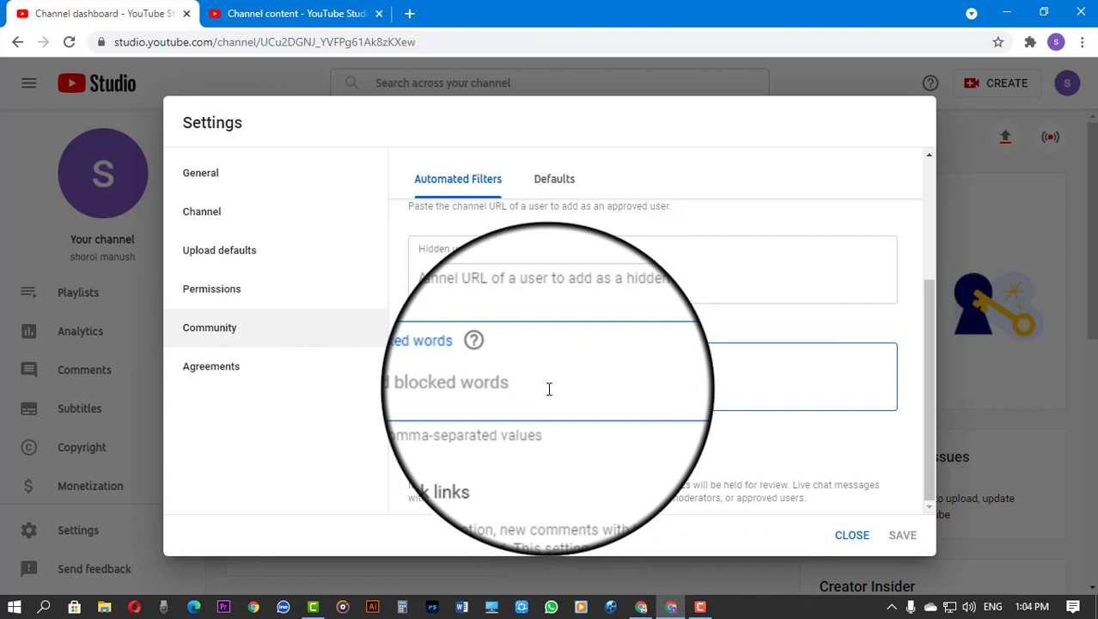
{"action": "scroll", "coordinate": [486, 371], "scroll_direction": "up", "scroll_amount": 1}
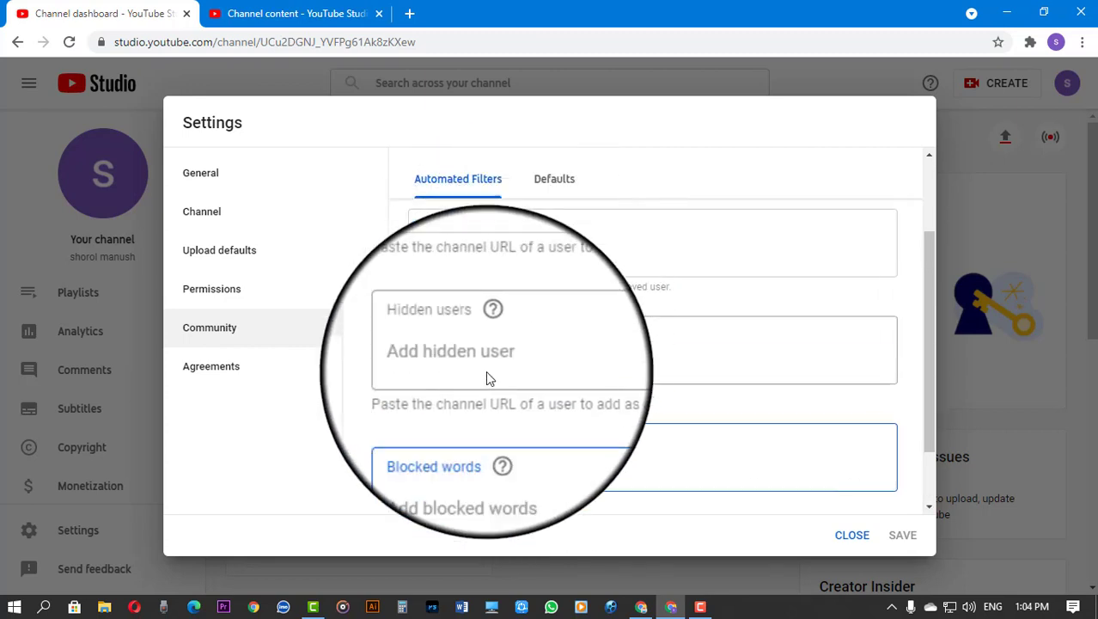
{"action": "left_click", "coordinate": [468, 359]}
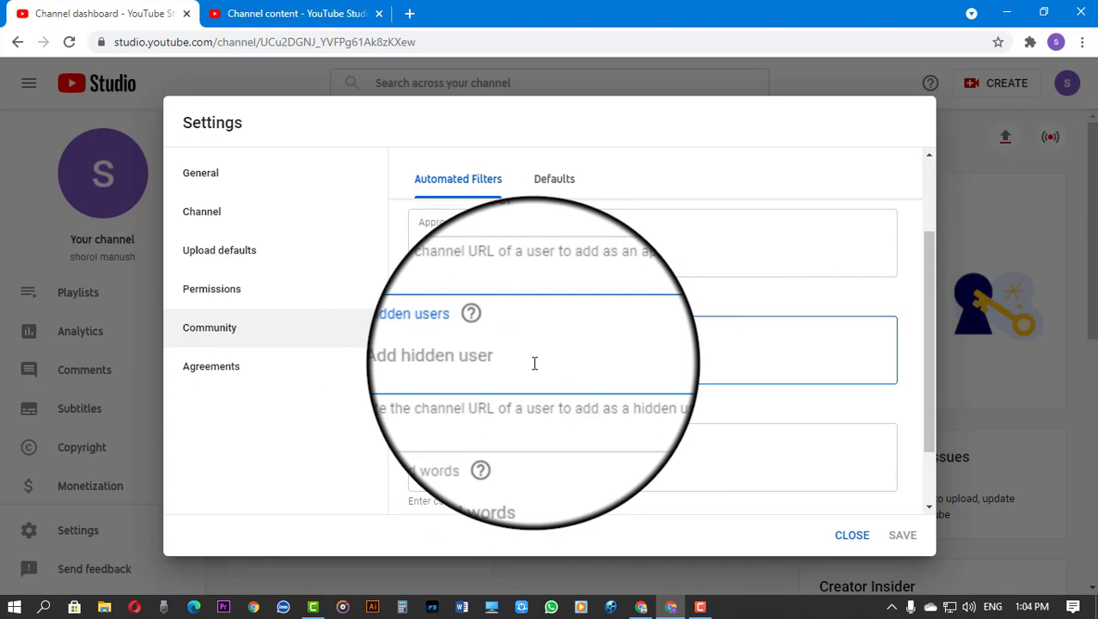
{"action": "scroll", "coordinate": [534, 363], "scroll_direction": "up", "scroll_amount": 1}
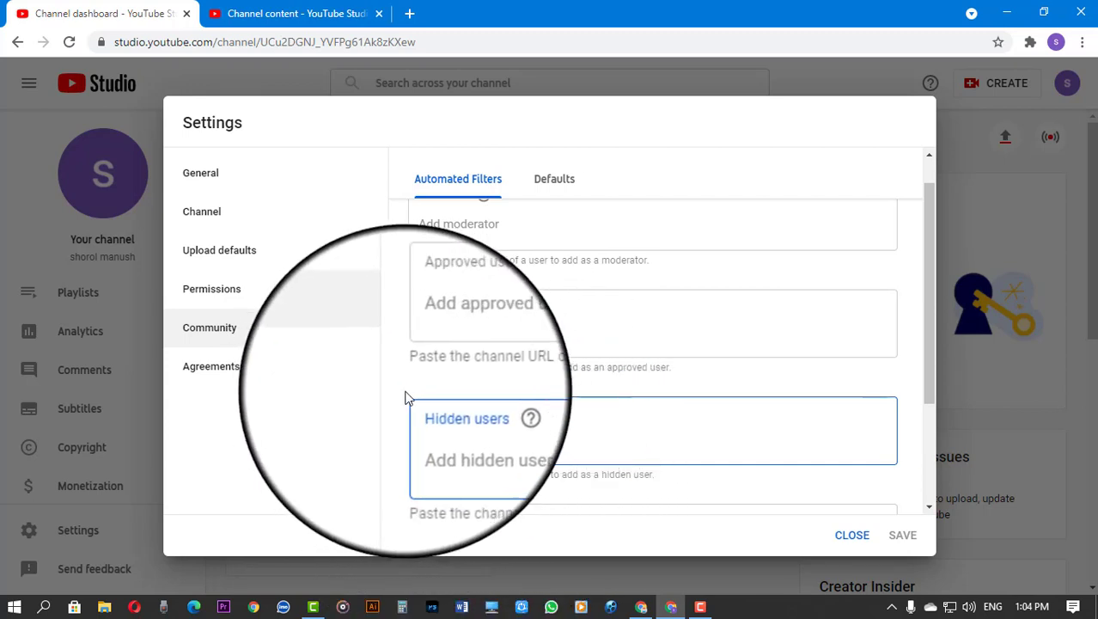
- Check the agreements, general and channel basic info settings, and close the channel settings
{"action": "left_click", "coordinate": [219, 372]}
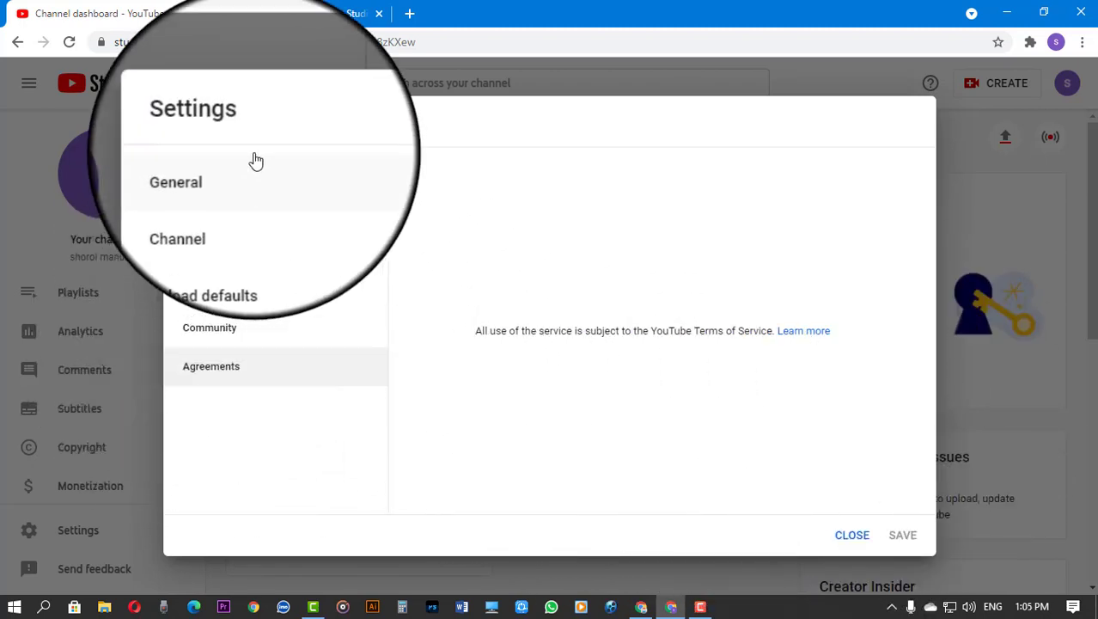
{"action": "left_click", "coordinate": [230, 185]}
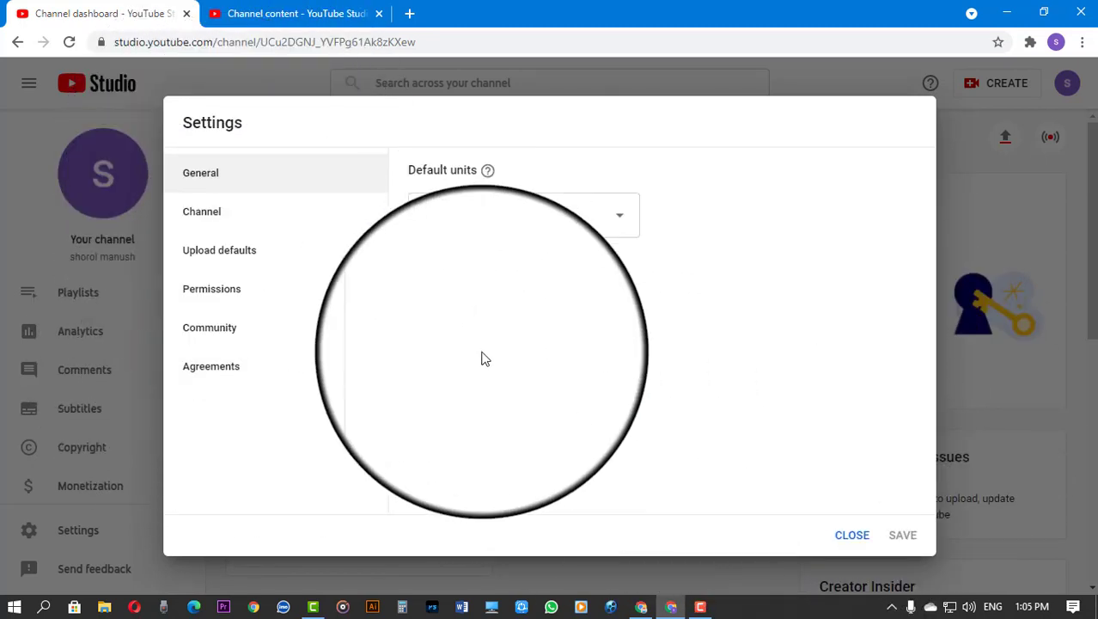
{"action": "left_click", "coordinate": [261, 212]}
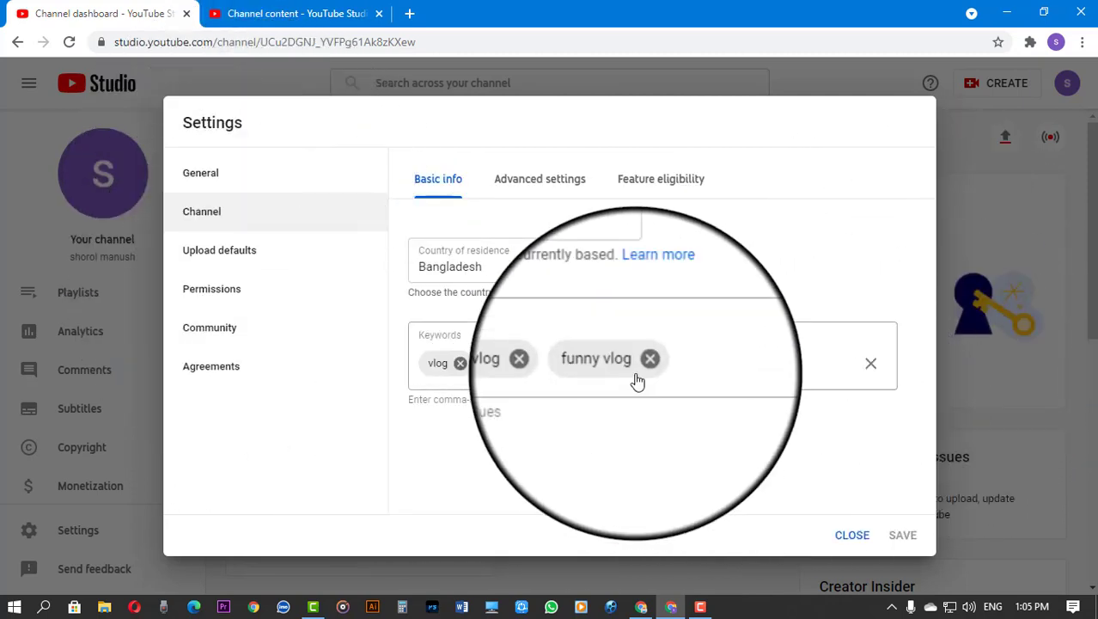
{"action": "left_click", "coordinate": [845, 537]}
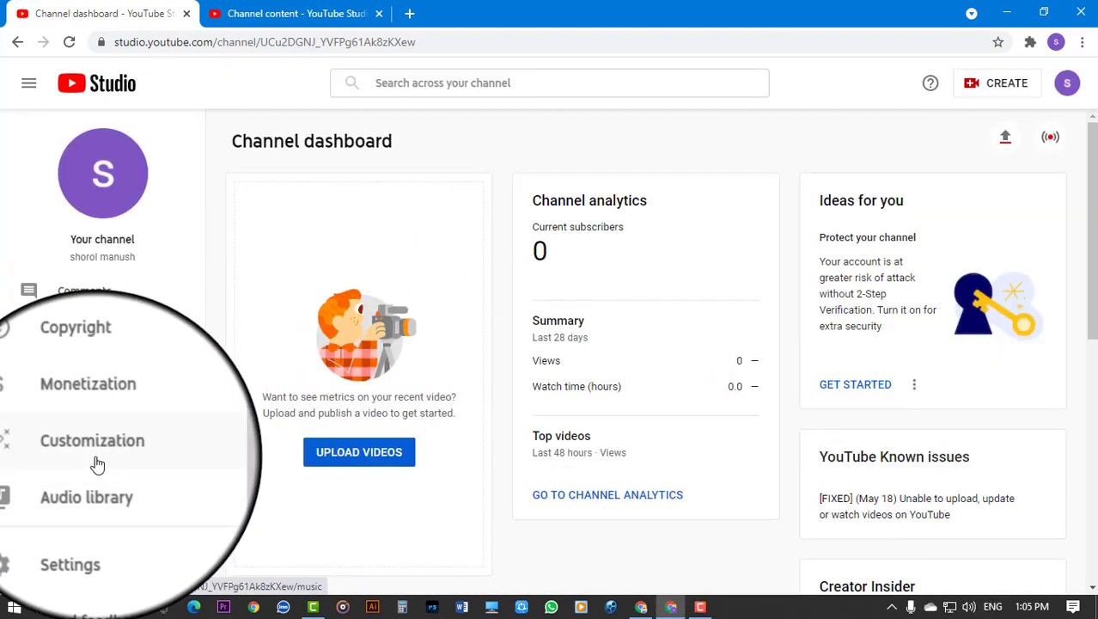
- Open the channel customization and review the layout's video spotlight options and the branding images down to the video watermark
{"action": "left_click", "coordinate": [79, 453]}
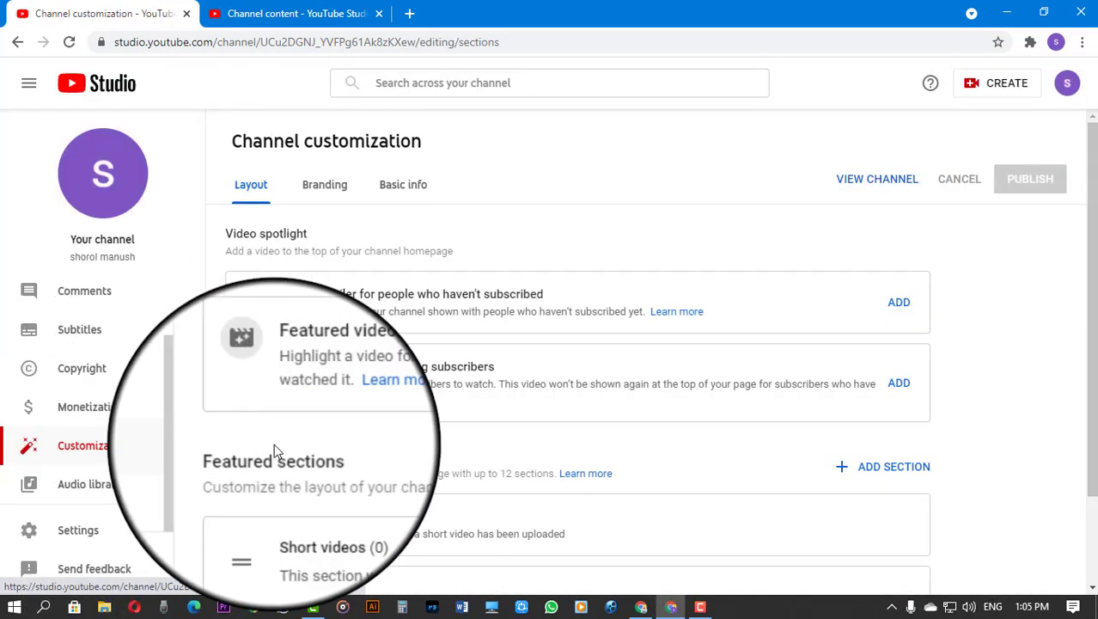
{"action": "left_click", "coordinate": [323, 188]}
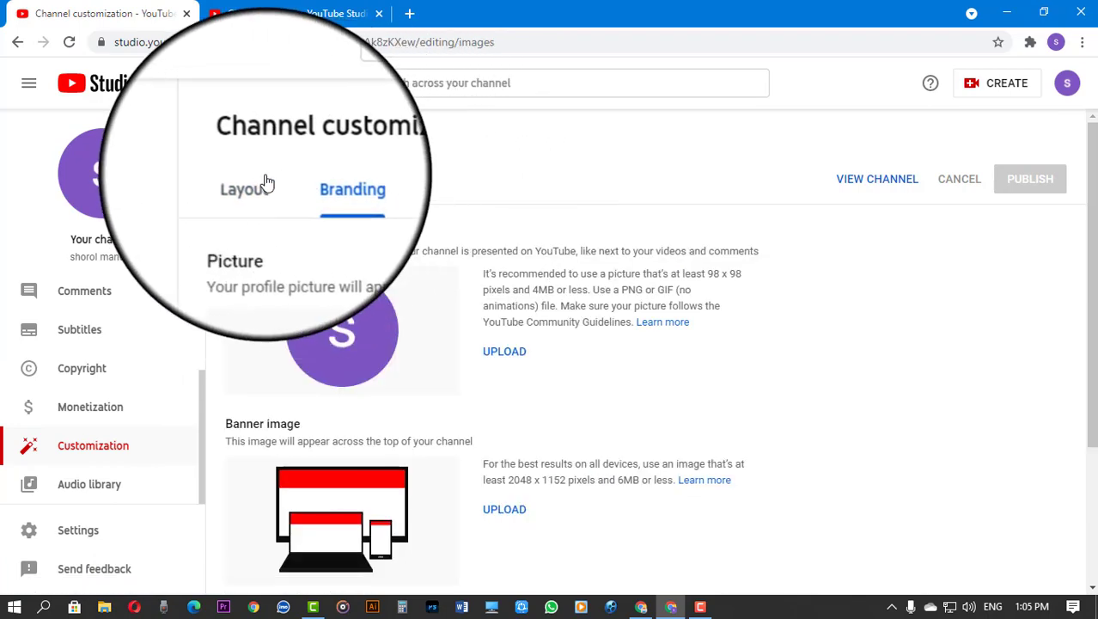
{"action": "left_click", "coordinate": [252, 184]}
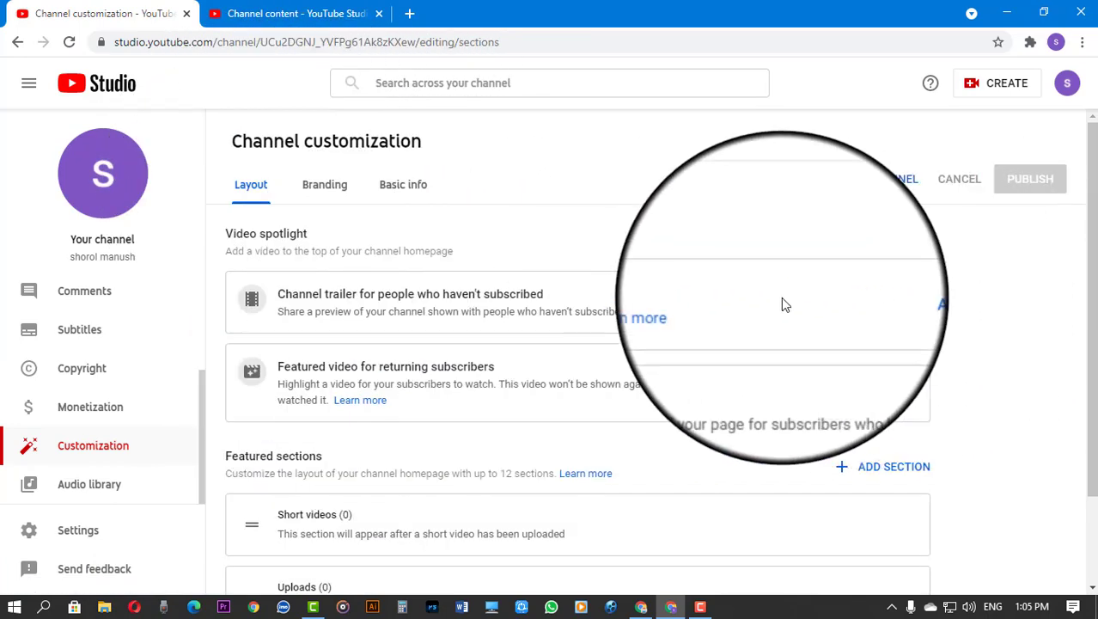
{"action": "left_click_drag", "start_coordinate": [327, 294], "coordinate": [378, 293]}
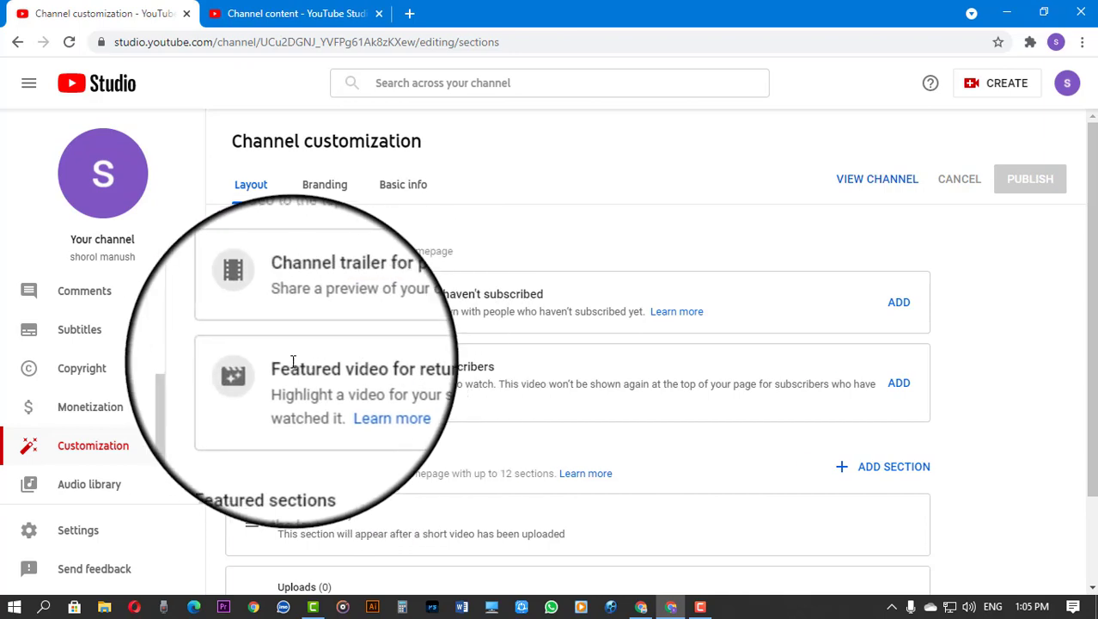
{"action": "left_click_drag", "start_coordinate": [285, 368], "coordinate": [335, 367]}
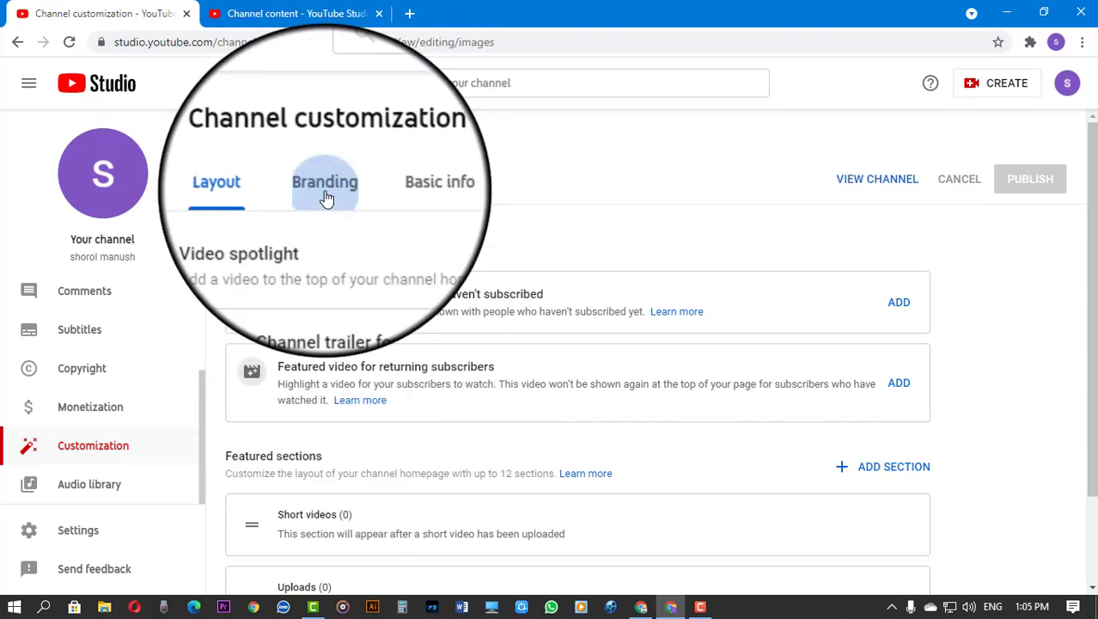
{"action": "left_click", "coordinate": [324, 184]}
{"action": "scroll", "coordinate": [356, 348], "scroll_direction": "down", "scroll_amount": 2}
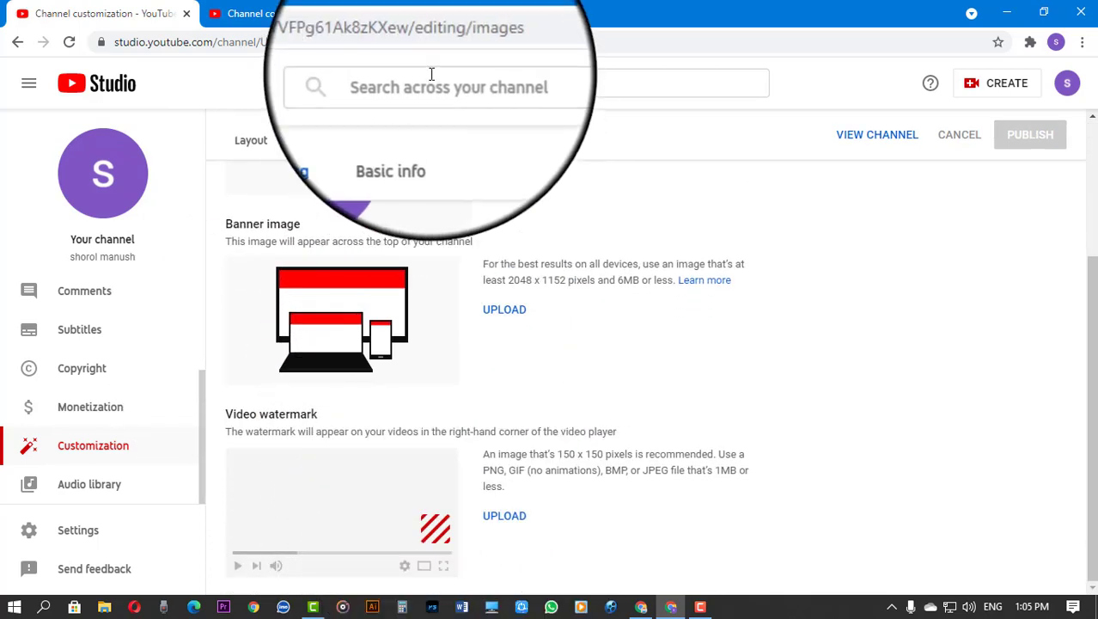
- Review the basic info in the channel customization down to the contact email, and open the channel name for editing
{"action": "left_click", "coordinate": [403, 144]}
{"action": "scroll", "coordinate": [428, 428], "scroll_direction": "down", "scroll_amount": 1}
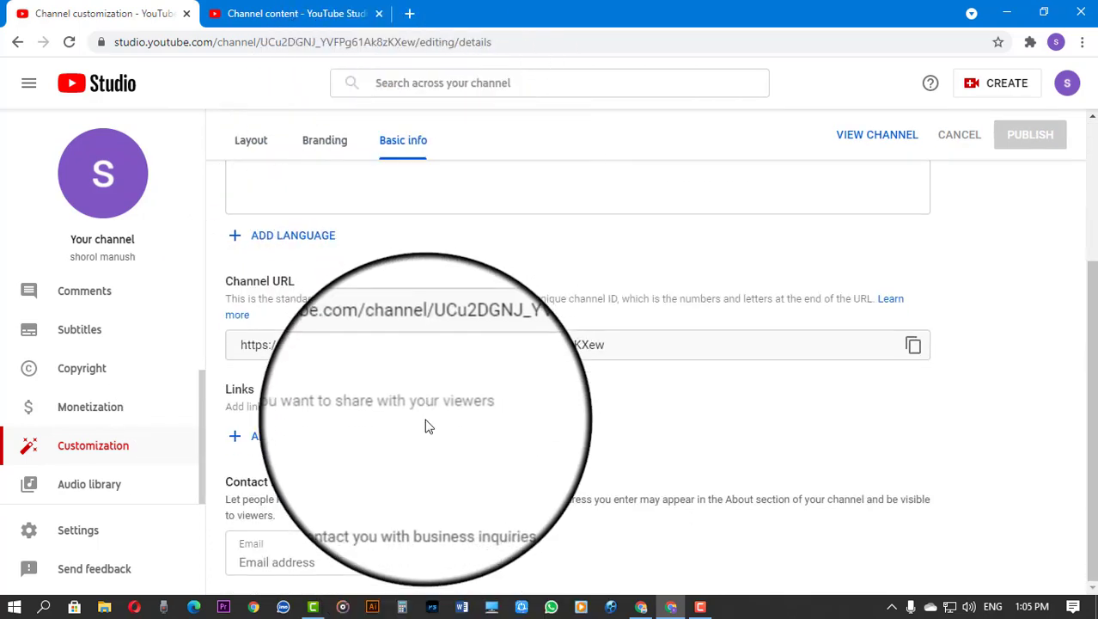
{"action": "scroll", "coordinate": [428, 427], "scroll_direction": "up", "scroll_amount": 3}
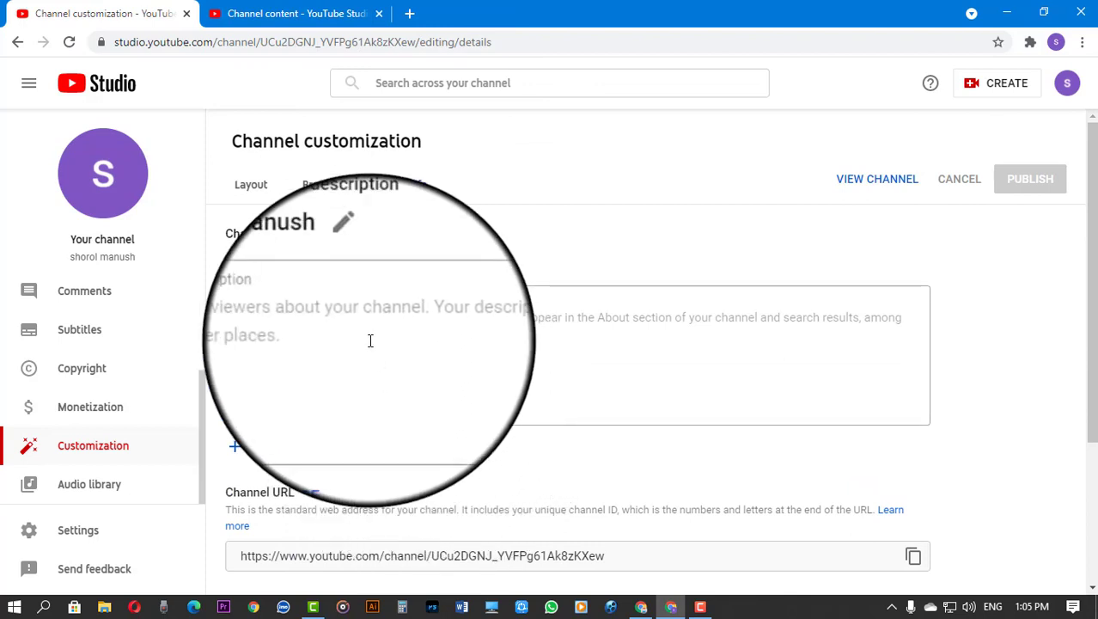
{"action": "left_click", "coordinate": [351, 260]}
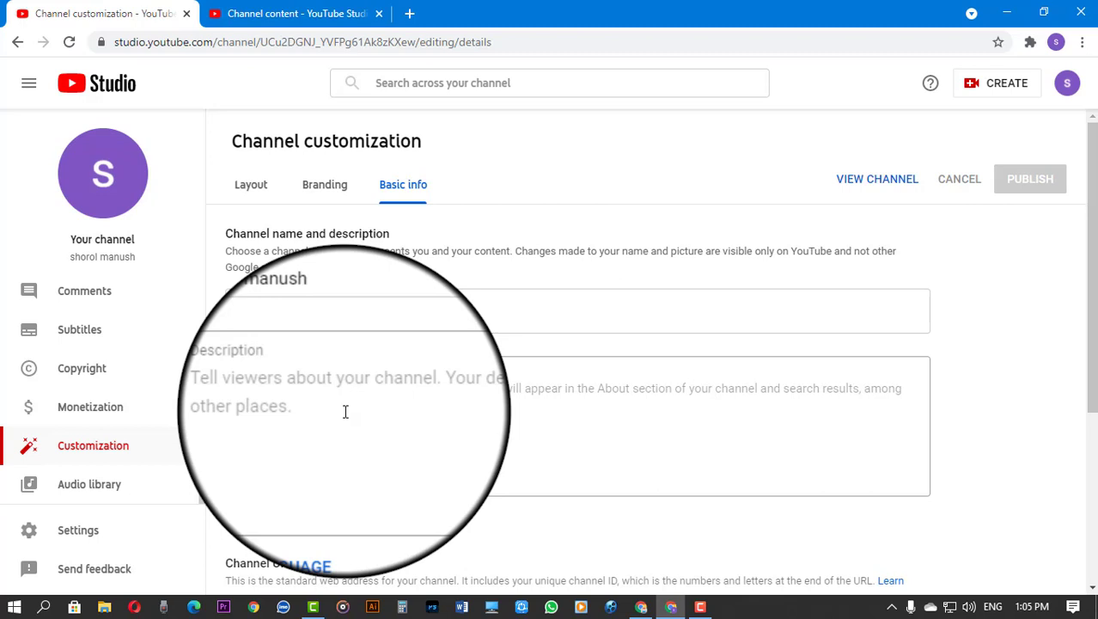
{"action": "left_click", "coordinate": [700, 607]}
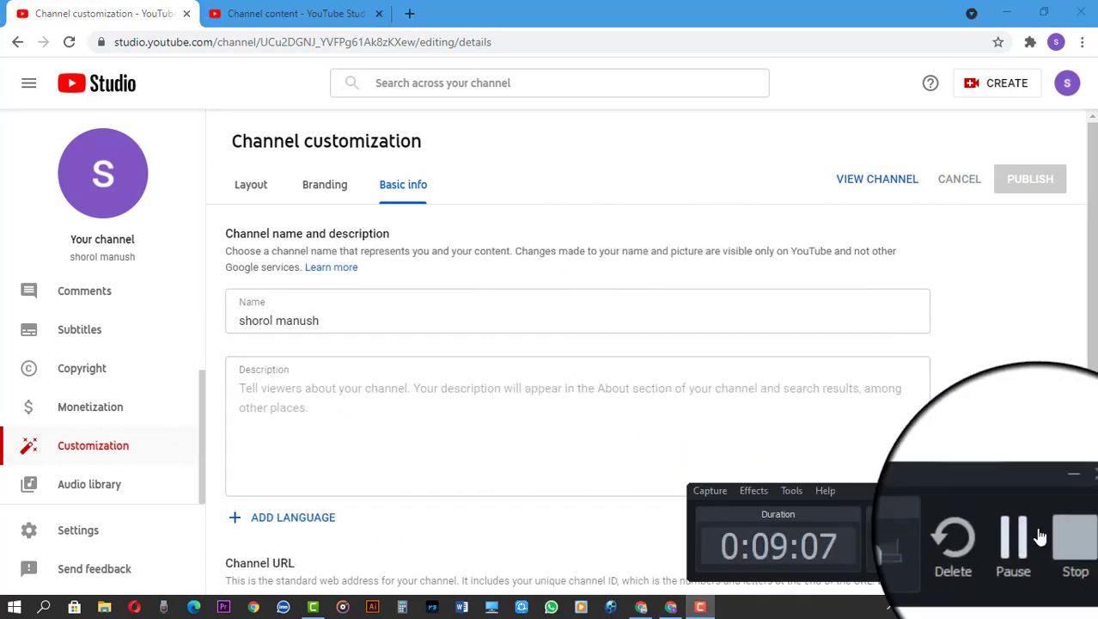